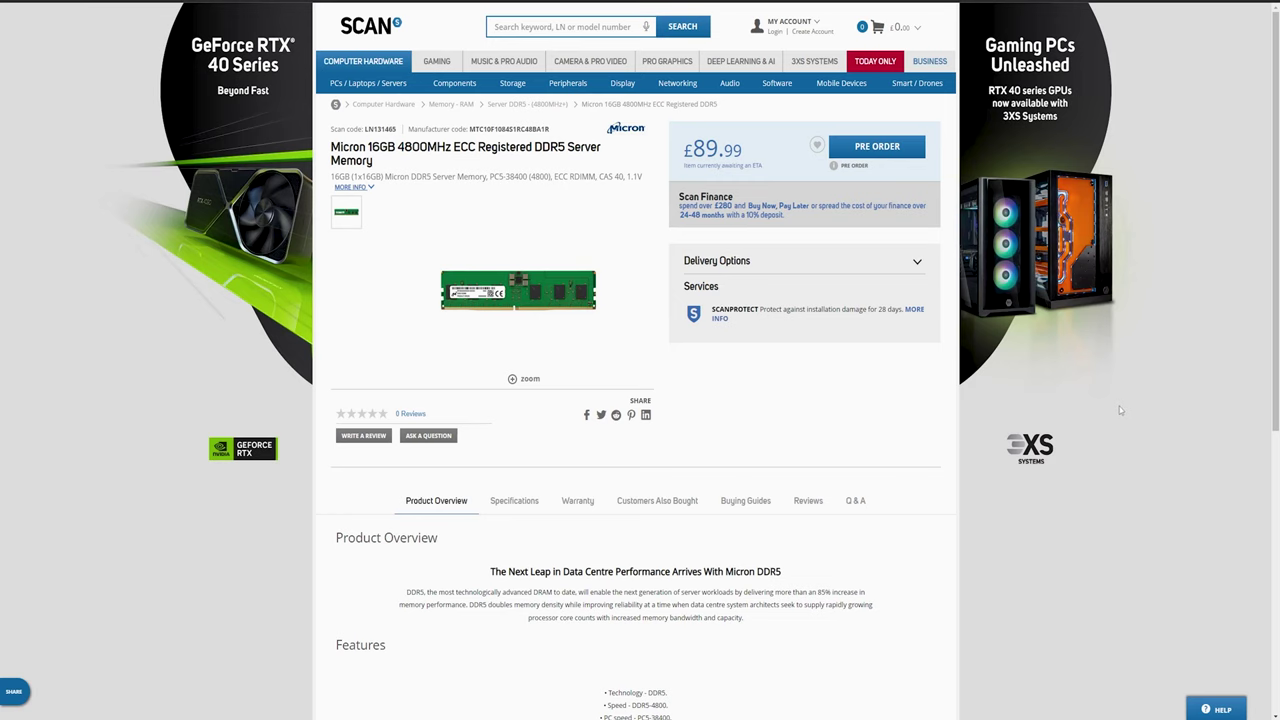
Check the price of the Micron 16GB DDR5 server memory and switch to AIDA64's Memory Read benchmark results
left_click_drag(693, 148, 744, 152)
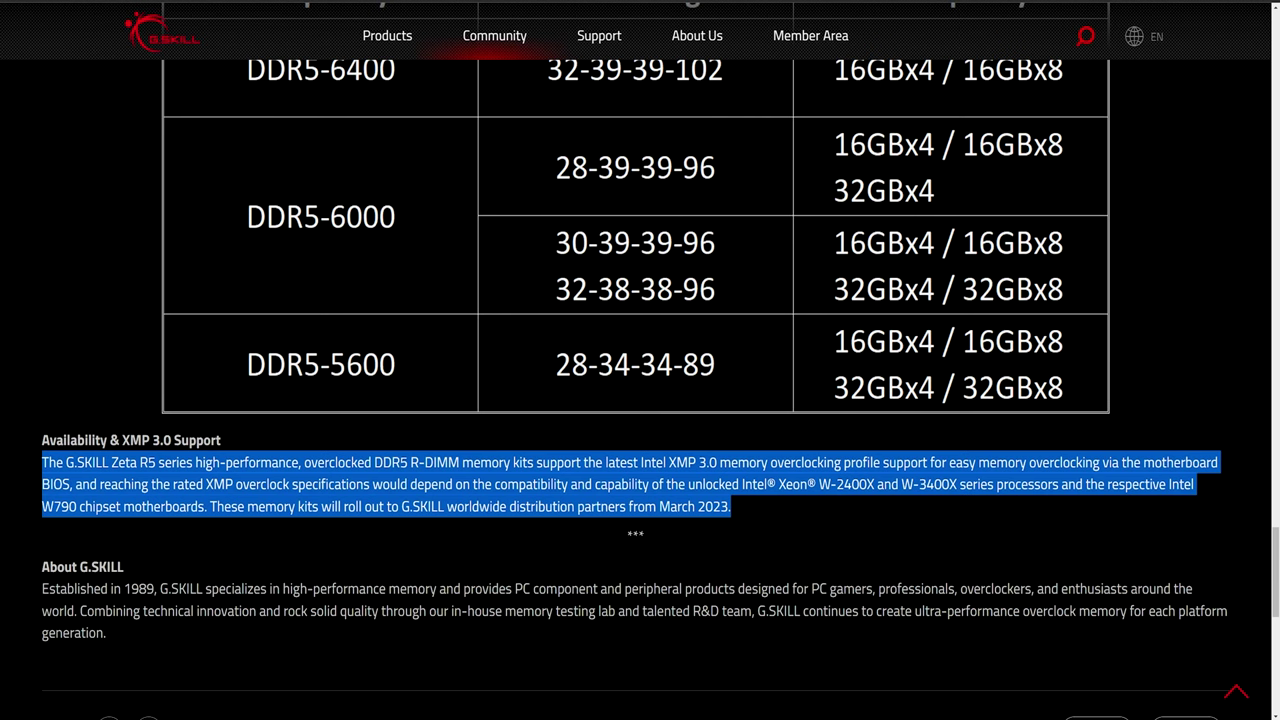
mouse_move(806, 719)
left_click(805, 680)
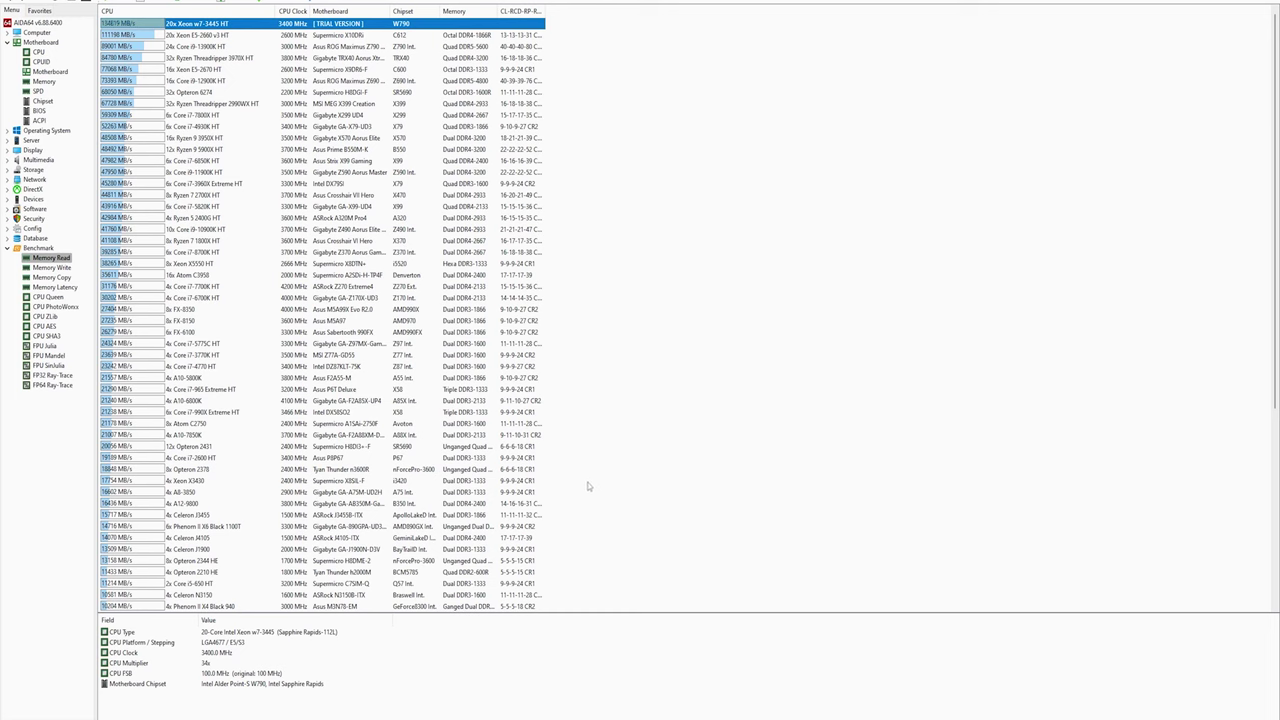
Compare the Xeon w7-3445 entry with the Xeon E5-2660 v3 entry in the Memory Read results
left_click(176, 36)
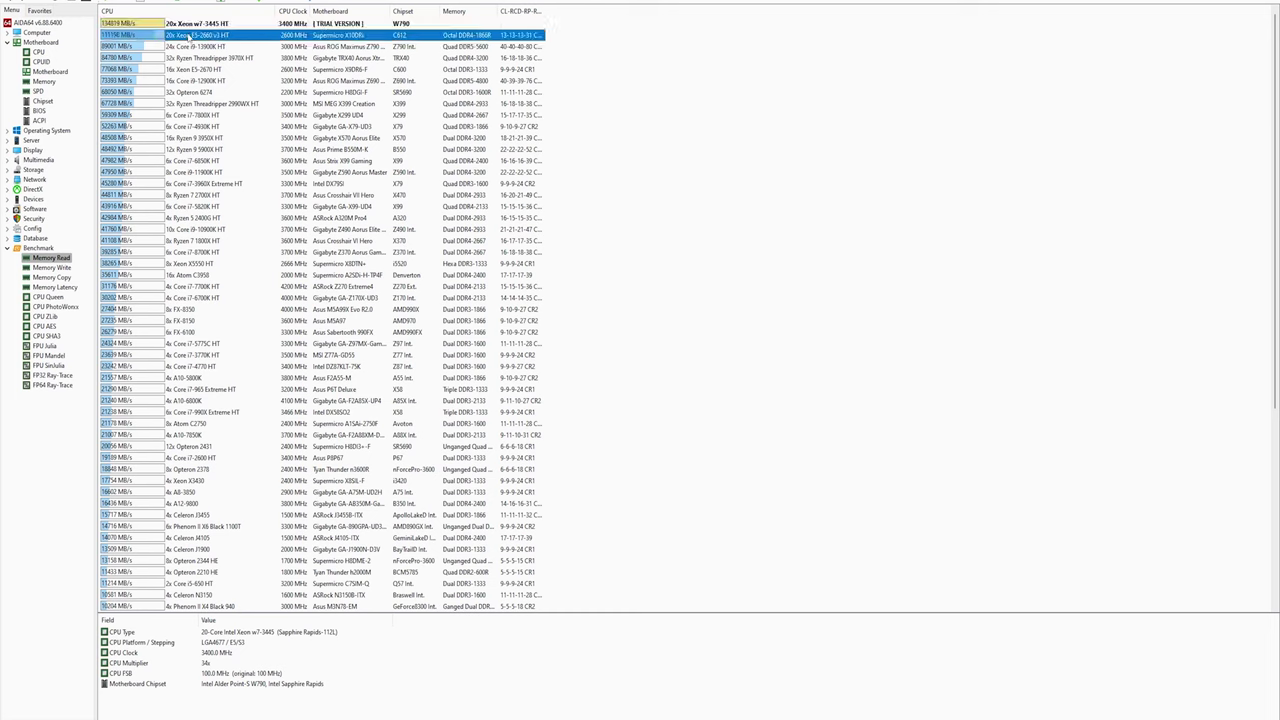
left_click(189, 28)
left_click(188, 38)
left_click(180, 23)
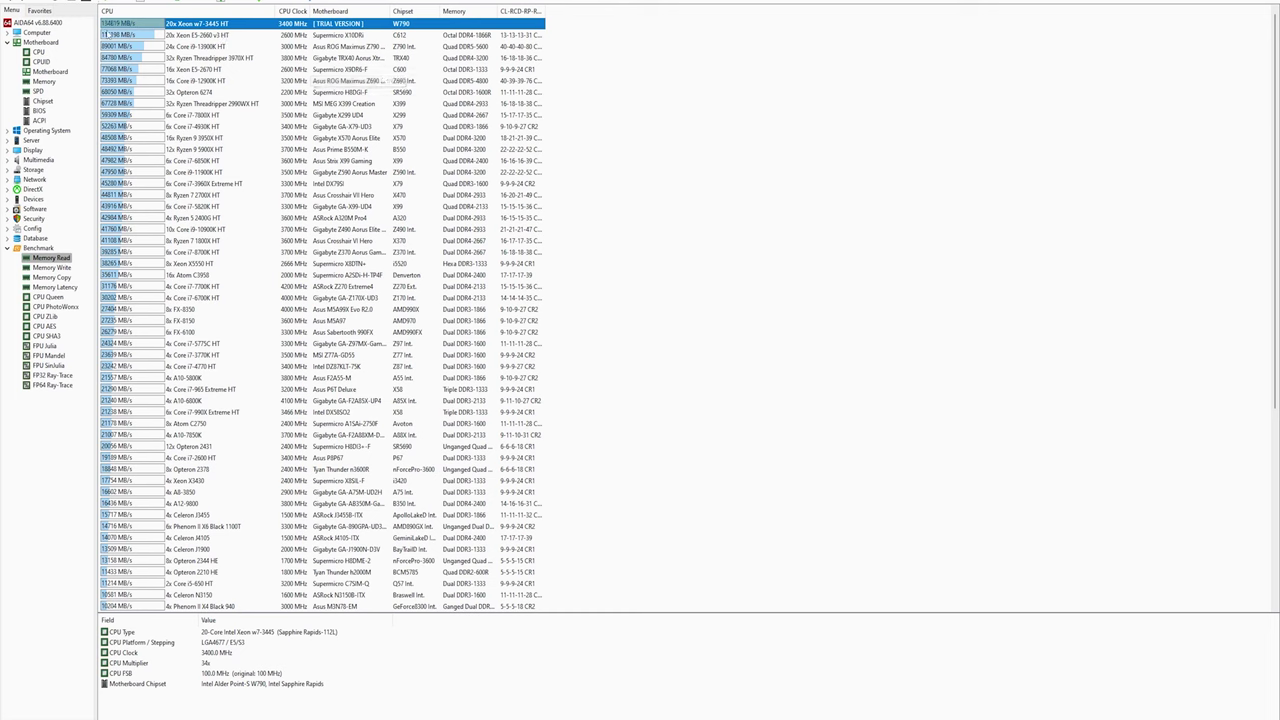
Compare the Core i9-13900K Memory Read entry with those of the Threadripper 3970X, Core i7-7800X, Core i9-12900K and Xeon w7-3445
left_click(188, 58)
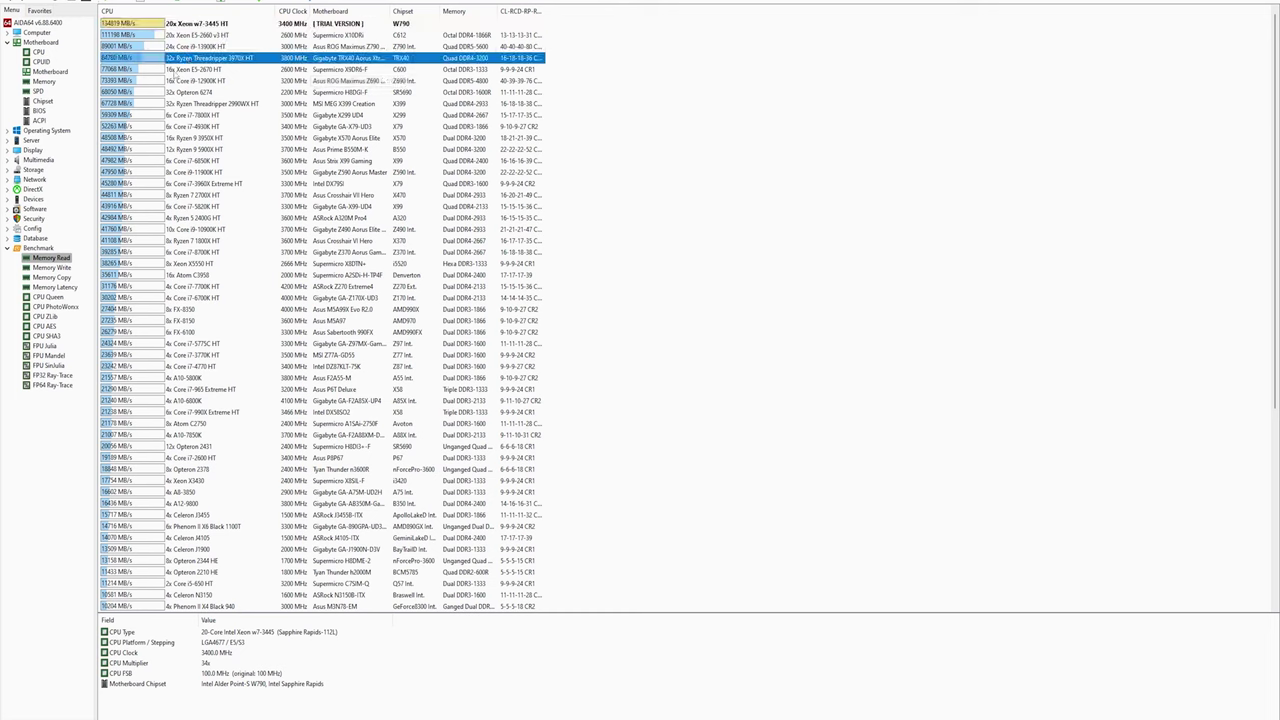
left_click(219, 38)
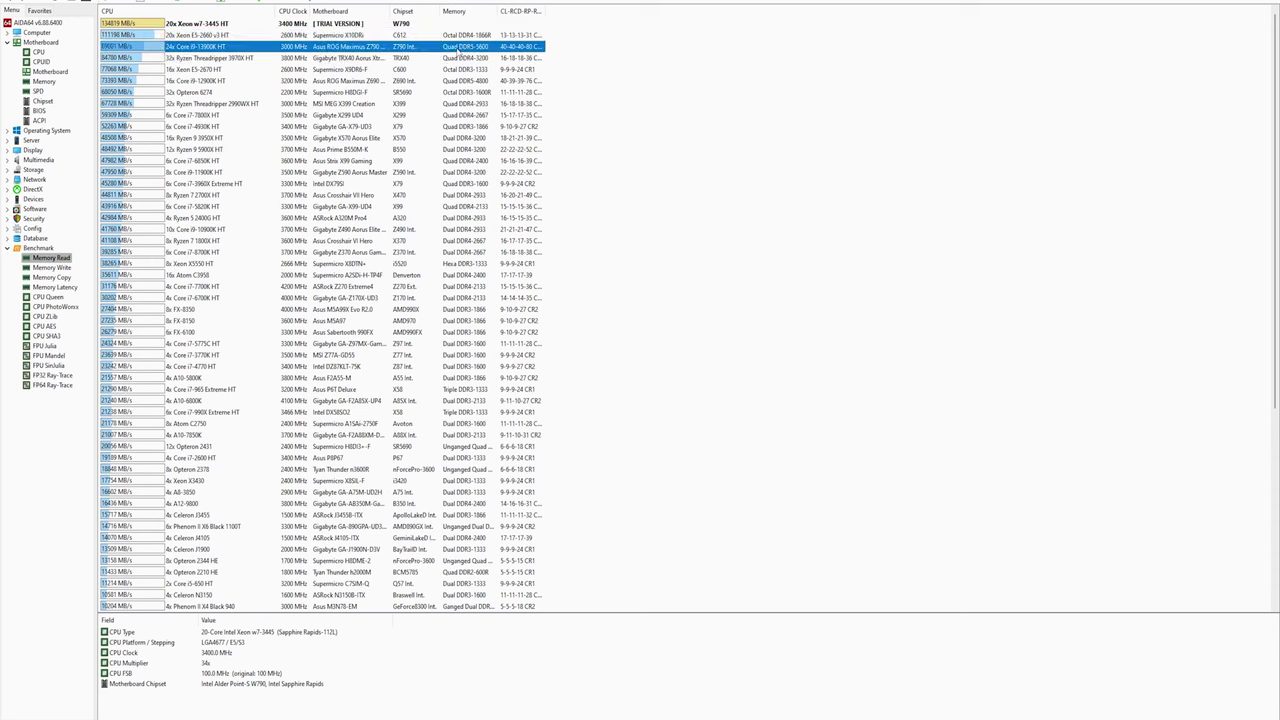
left_click(196, 115)
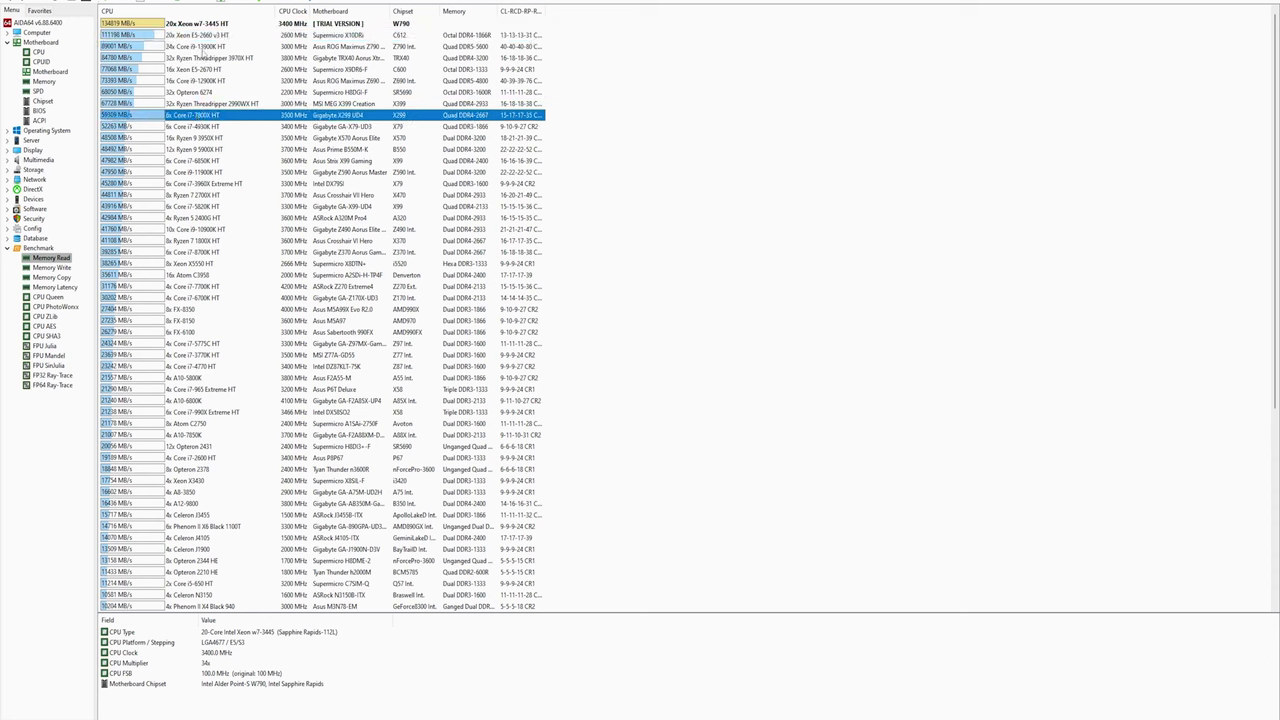
left_click(199, 47)
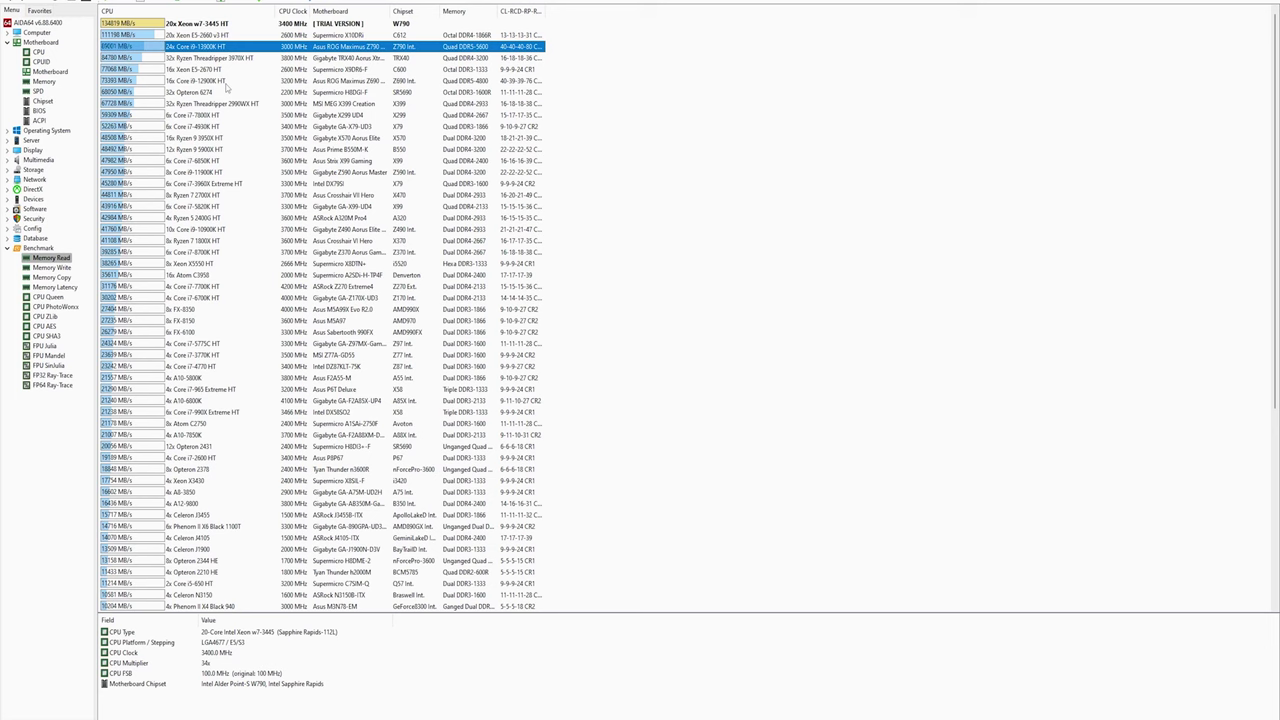
left_click(200, 80)
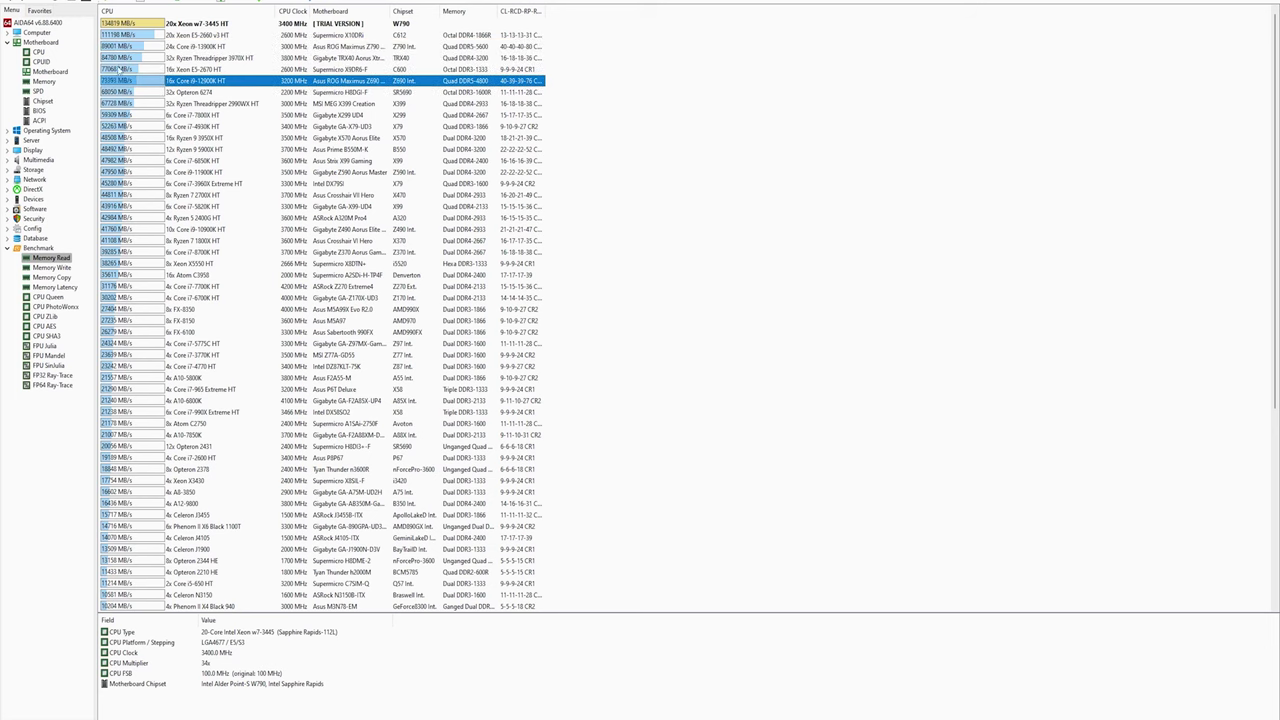
key("Up")
key("Up")
key("Up")
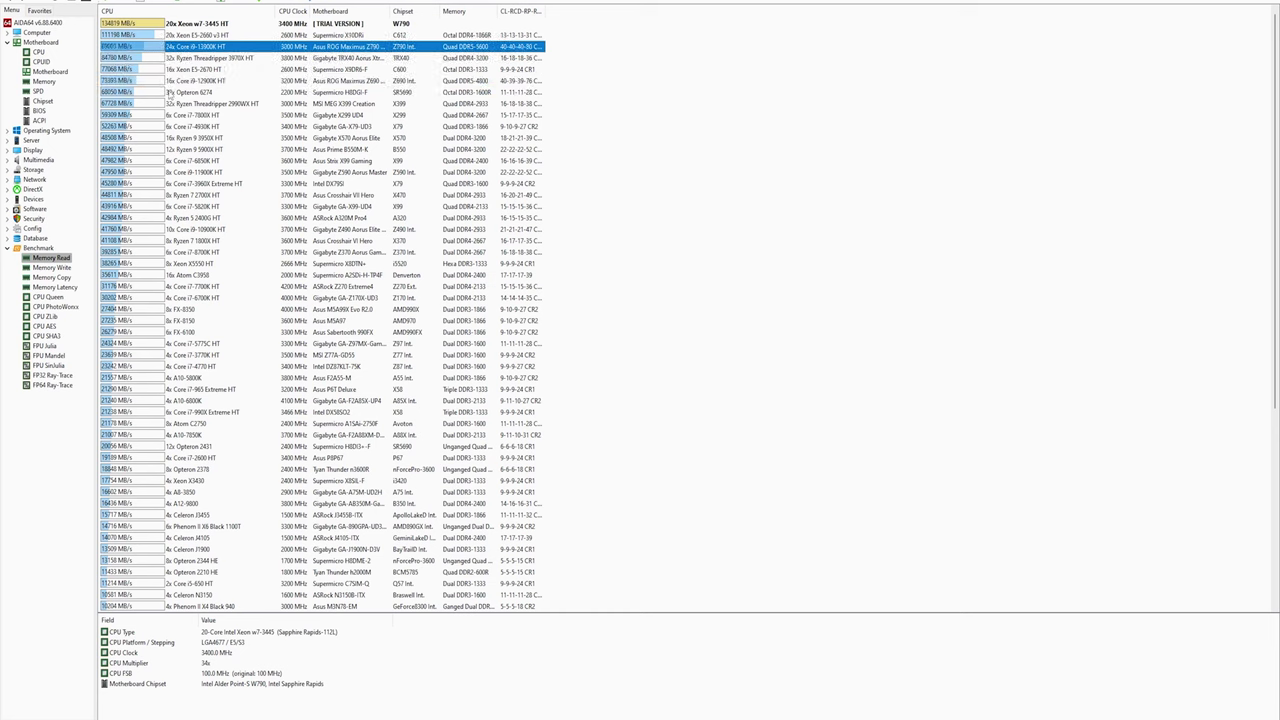
key("Up")
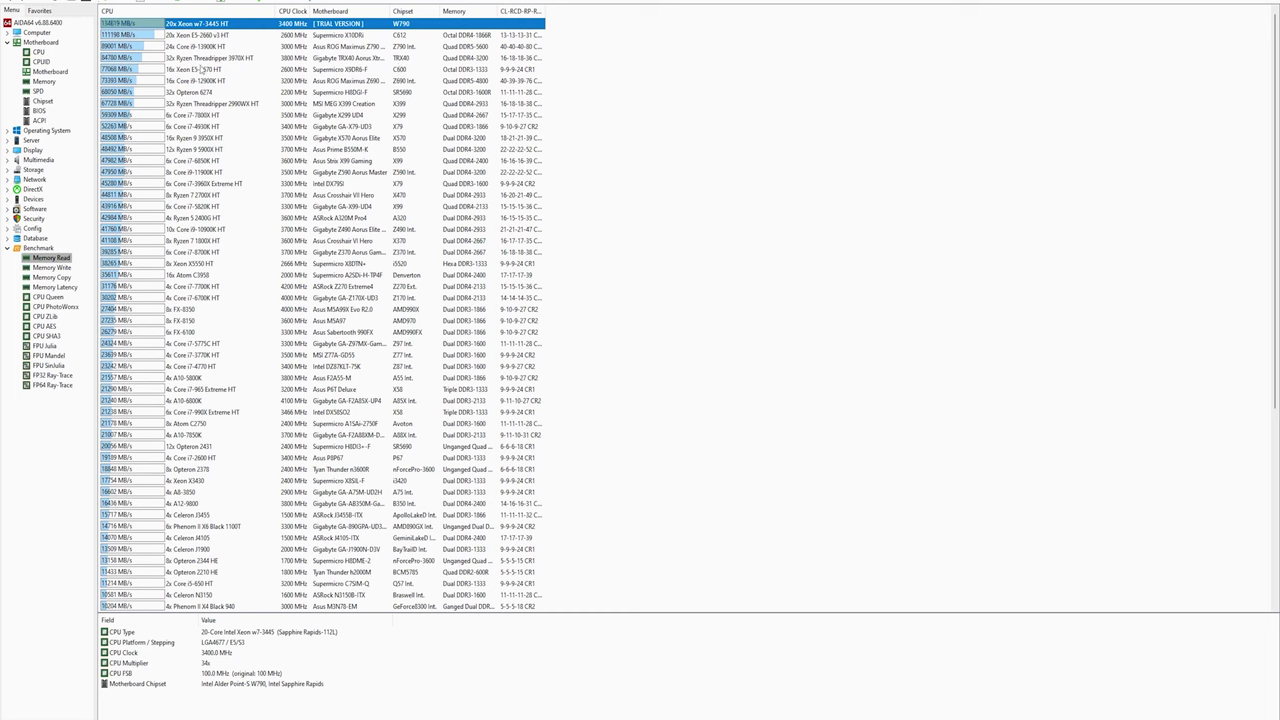
key("Down")
key("Down")
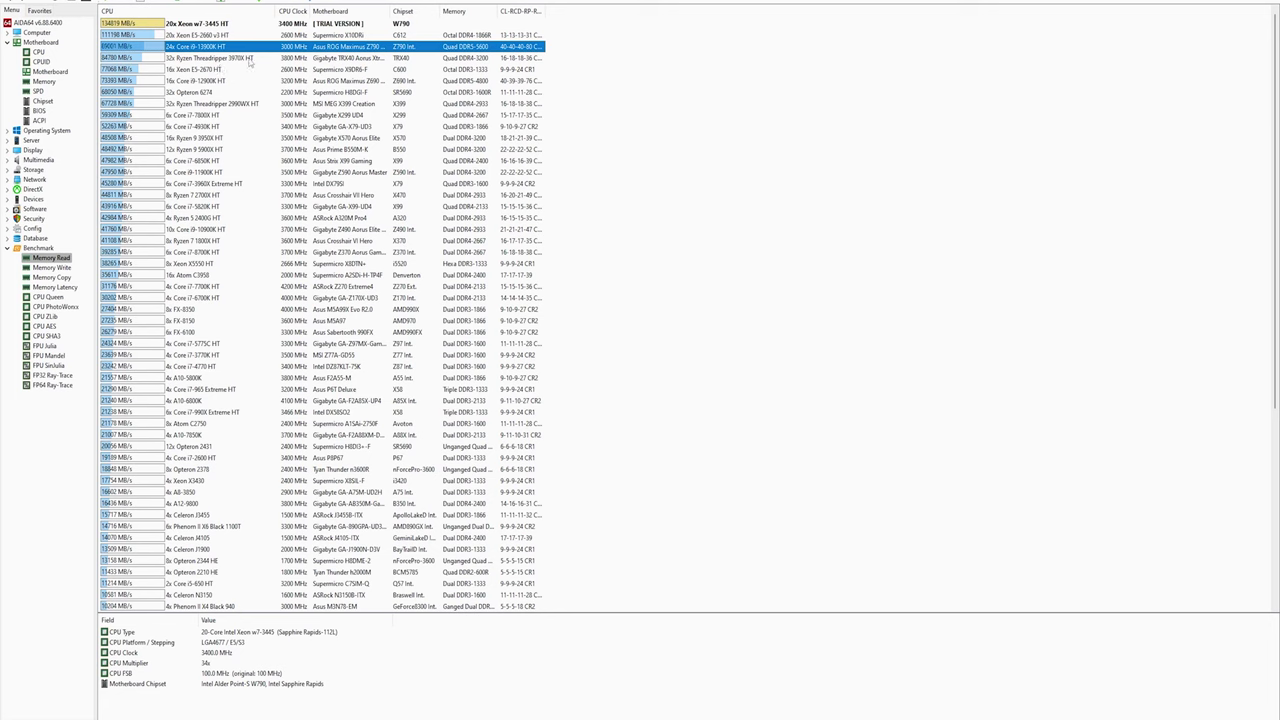
Compare the Memory Read entries of the Ryzen Threadripper 3970X and Xeon E5-2670, ending on the Xeon w7-3445
left_click(248, 60)
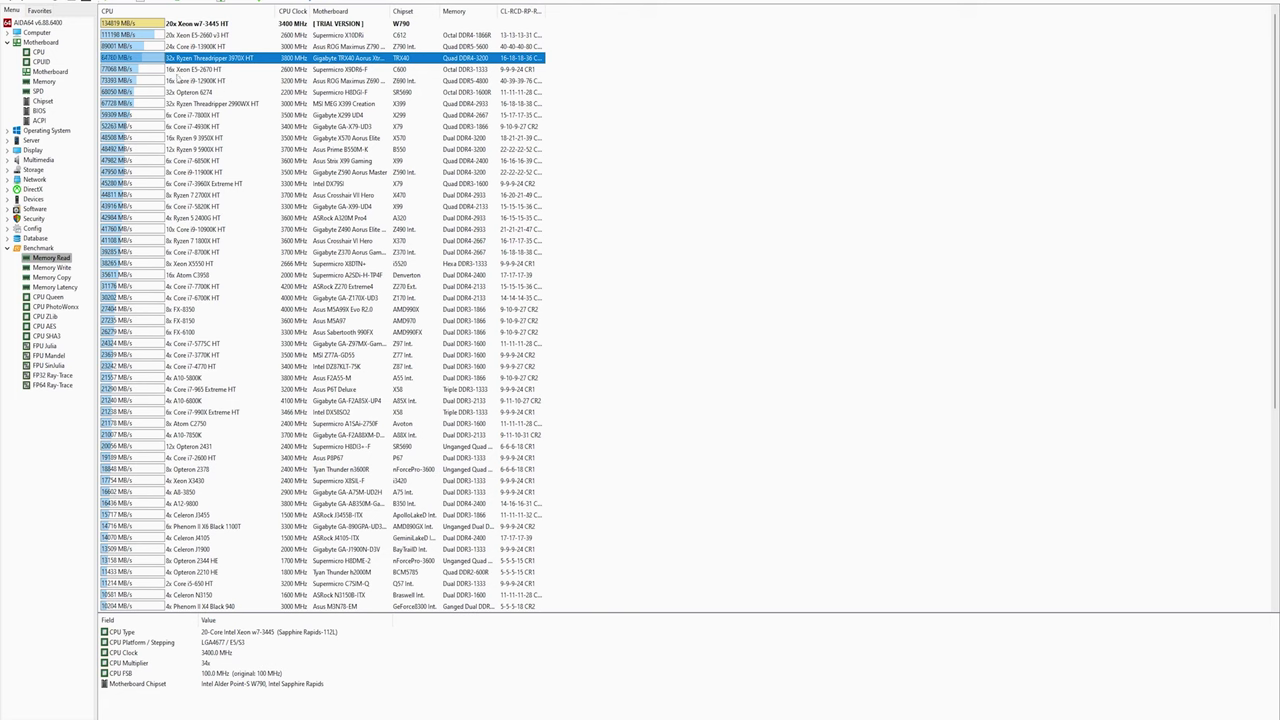
left_click(210, 71)
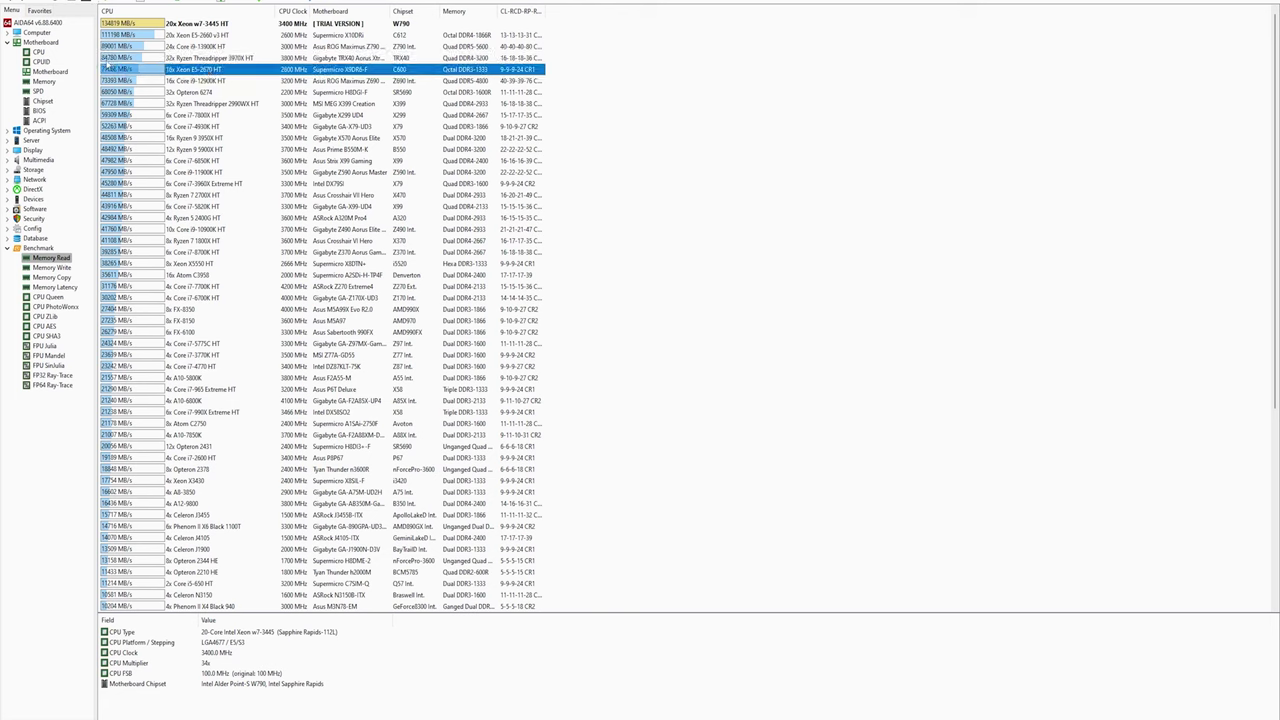
left_click(274, 58)
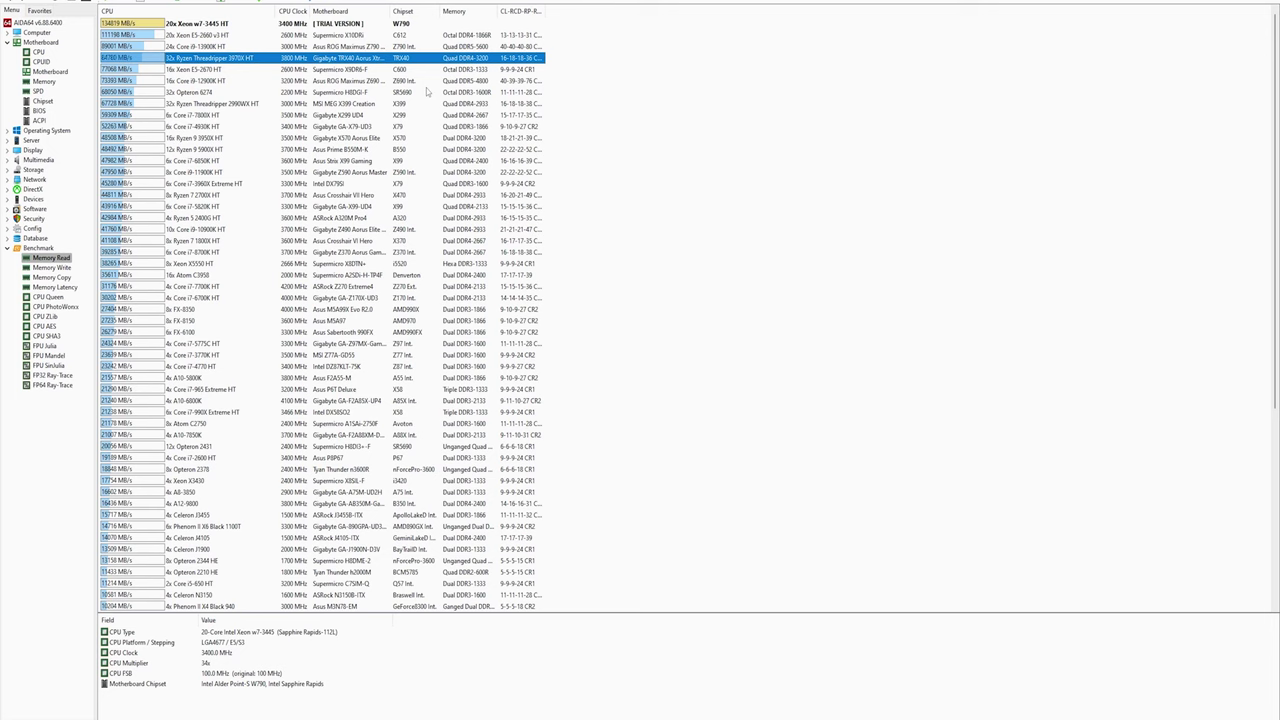
left_click(370, 70)
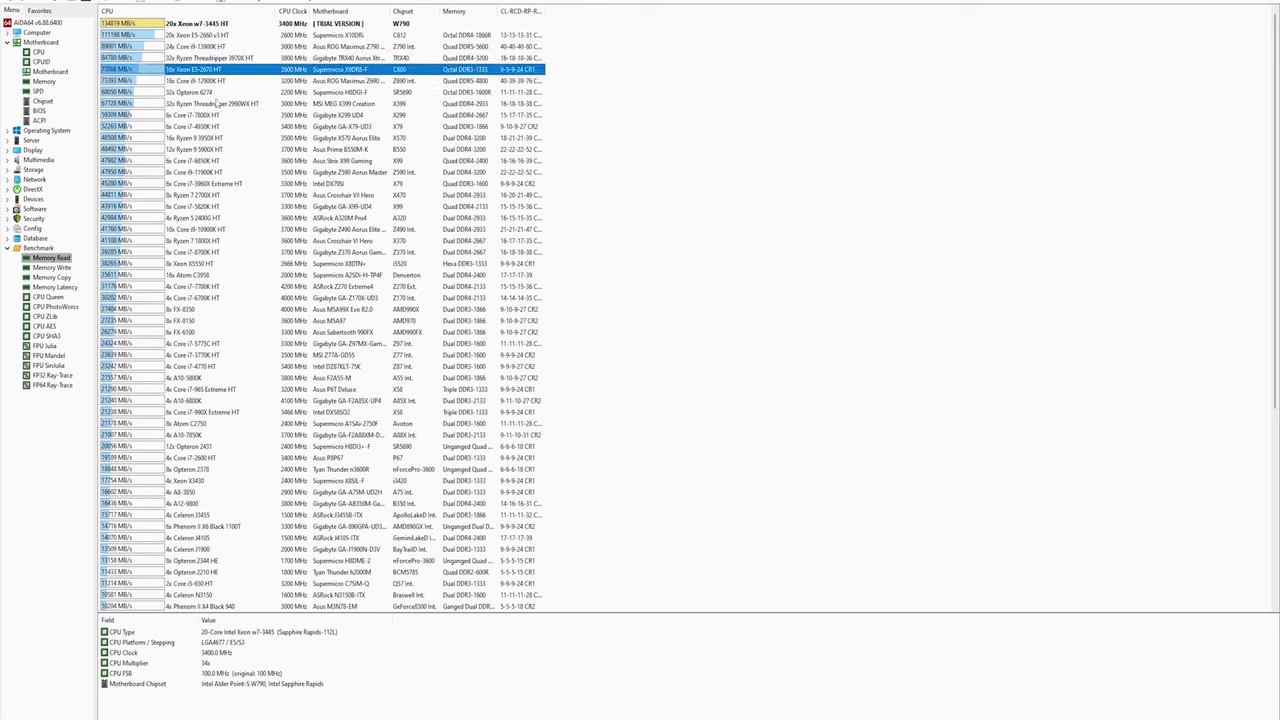
left_click(205, 25)
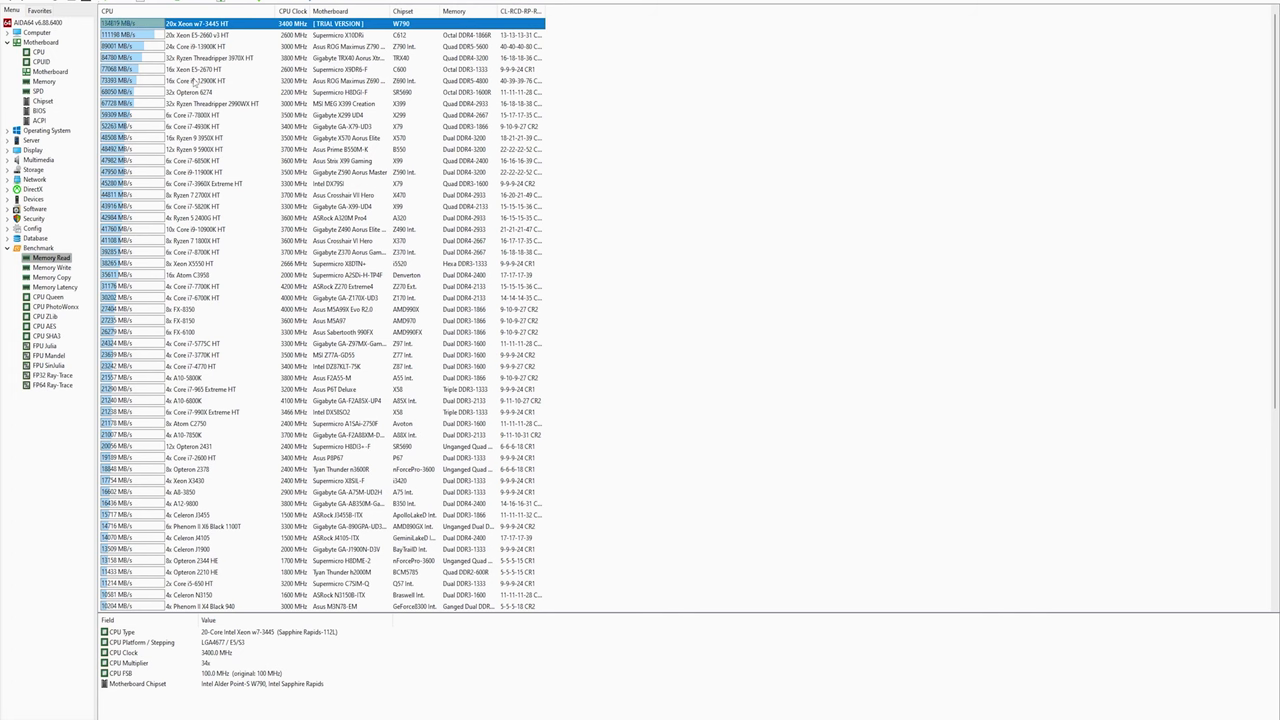
Examine the Xeon w7-3445, Xeon E5-2660 v3 and TRX40 Threadripper entries in the Memory Write benchmark results
left_click(66, 267)
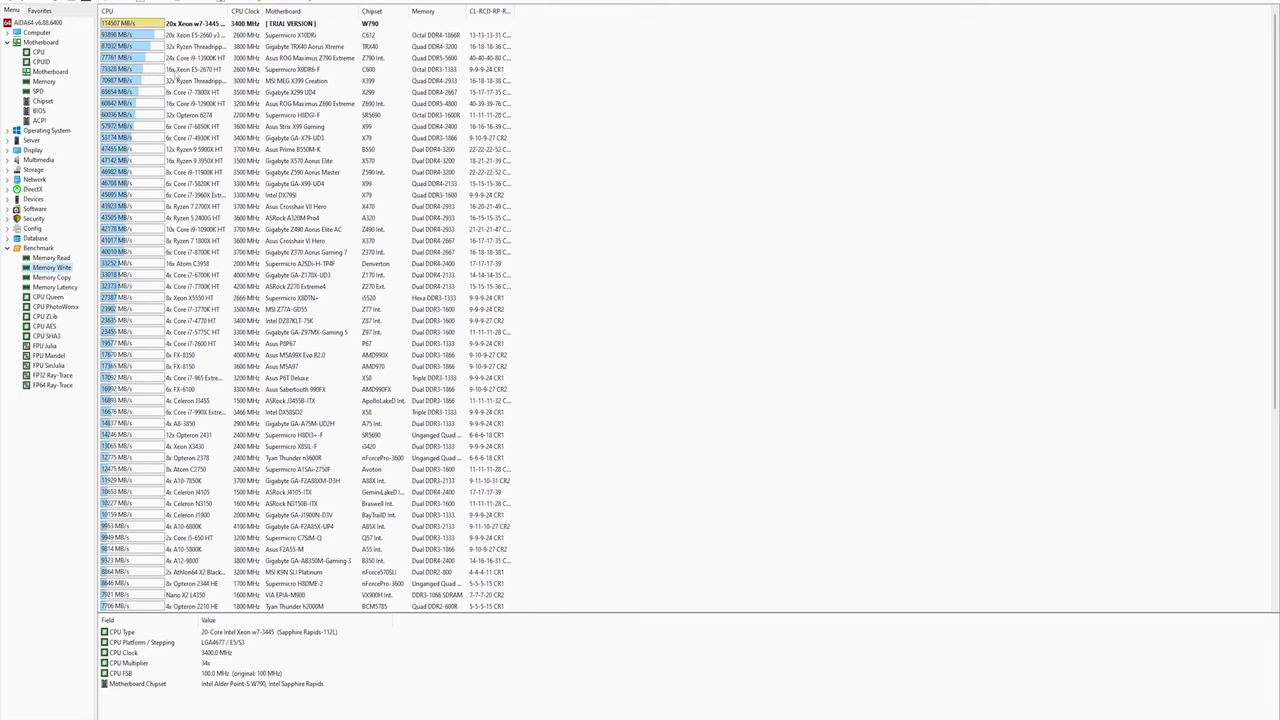
left_click(286, 28)
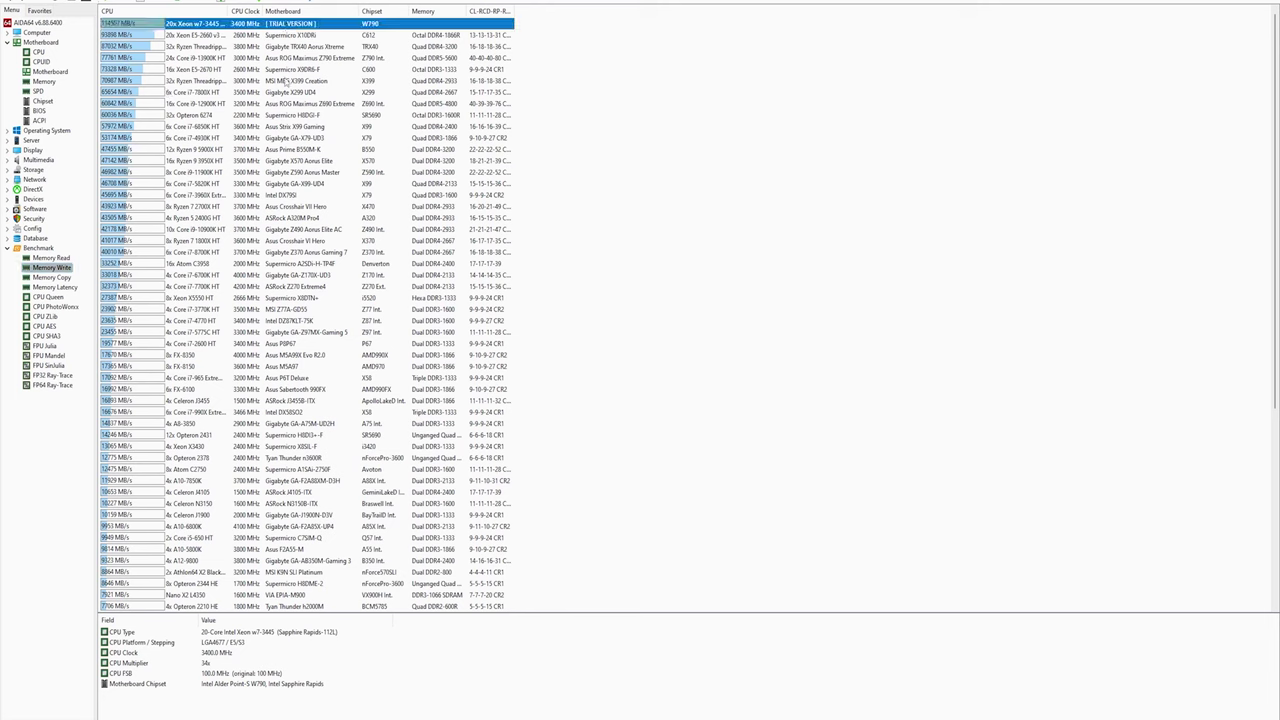
left_click(216, 38)
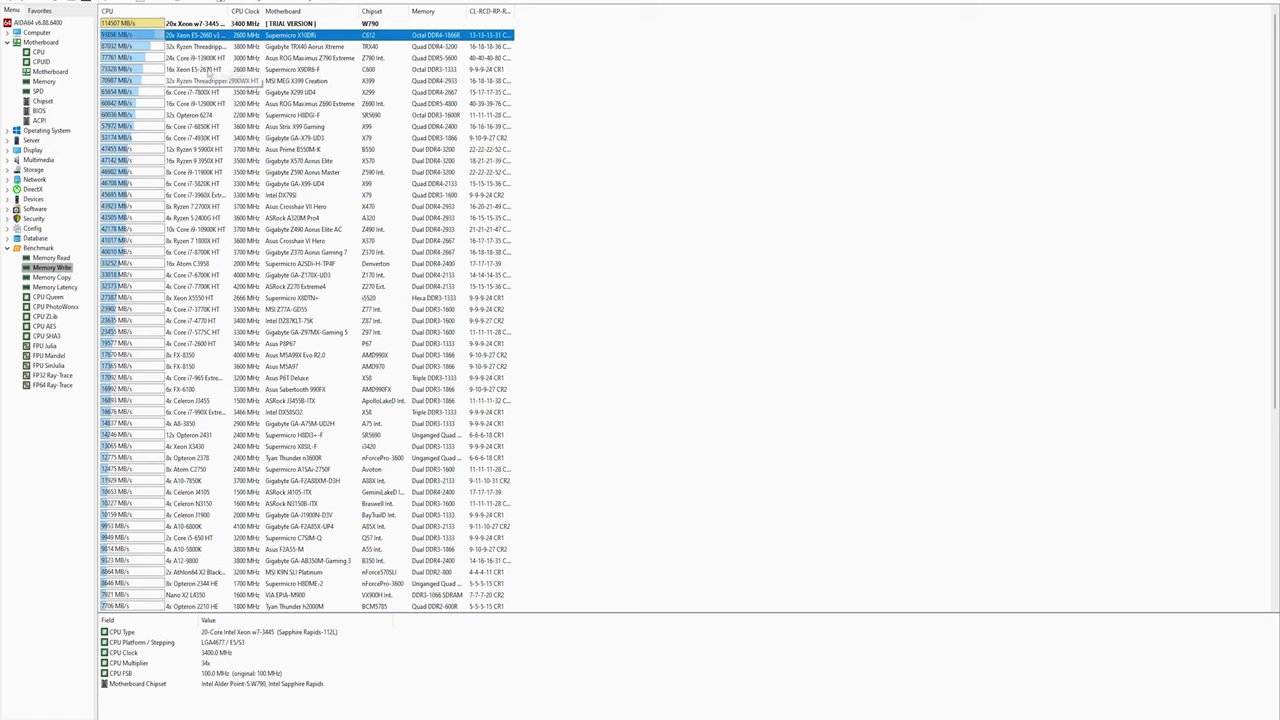
left_click(118, 46)
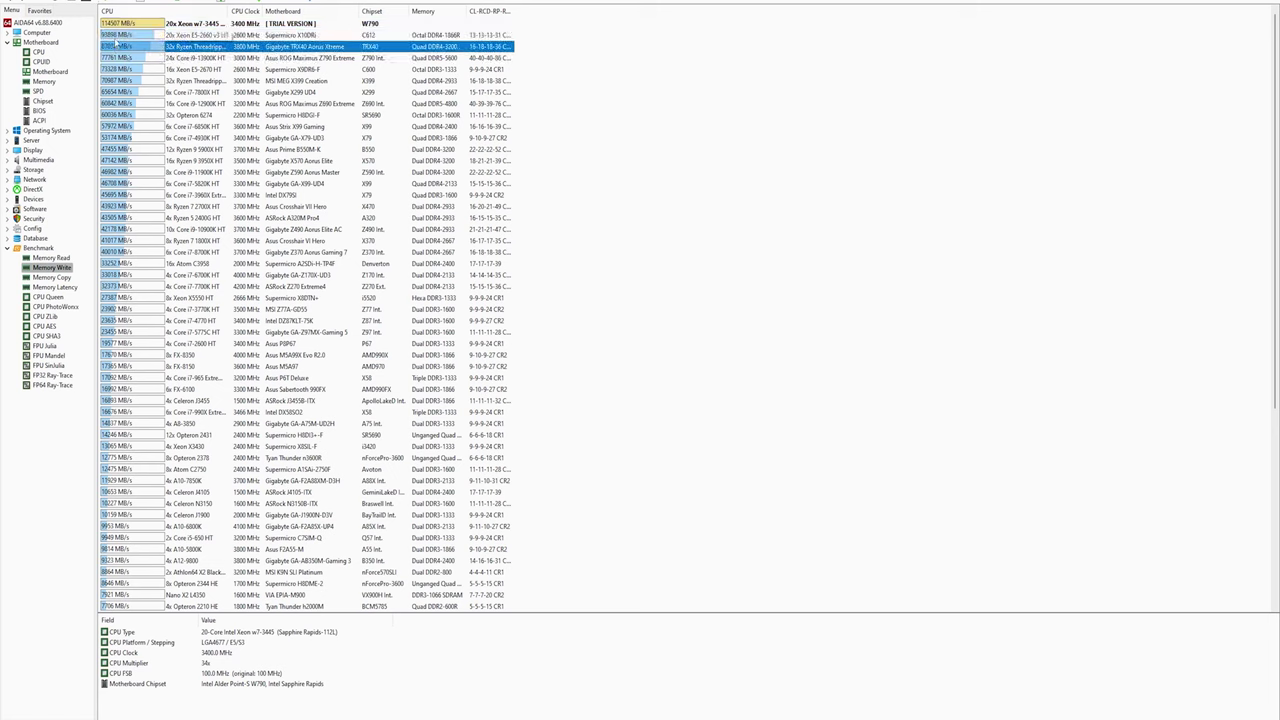
left_click(117, 38)
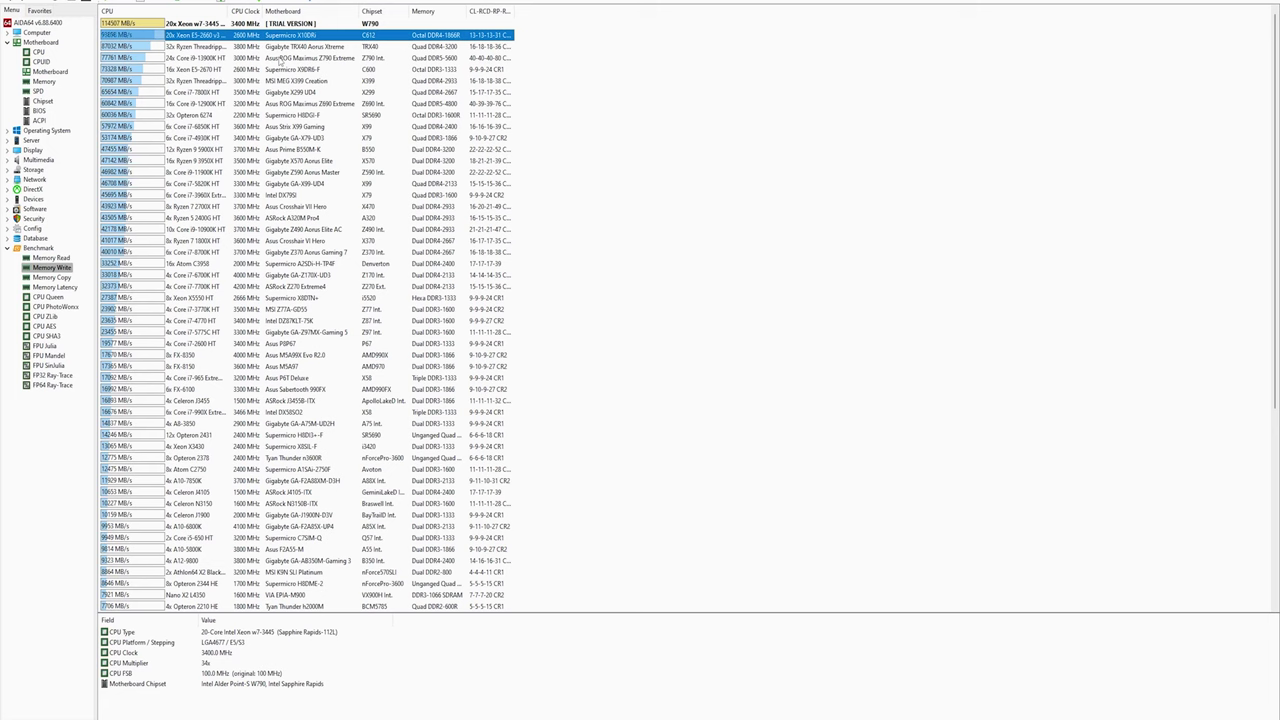
Compare the Core i9-13900K Memory Write entry with the TRX40 Threadripper and Xeon E5-2670 entries
left_click(205, 58)
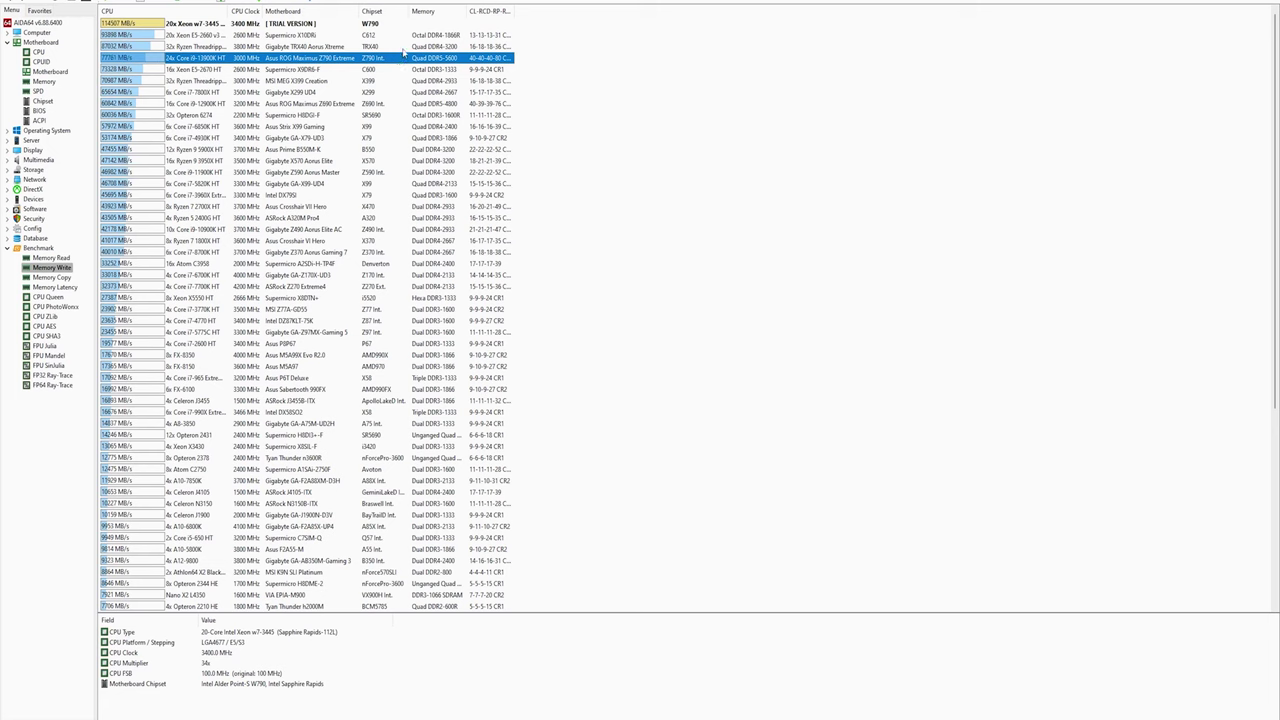
left_click(403, 49)
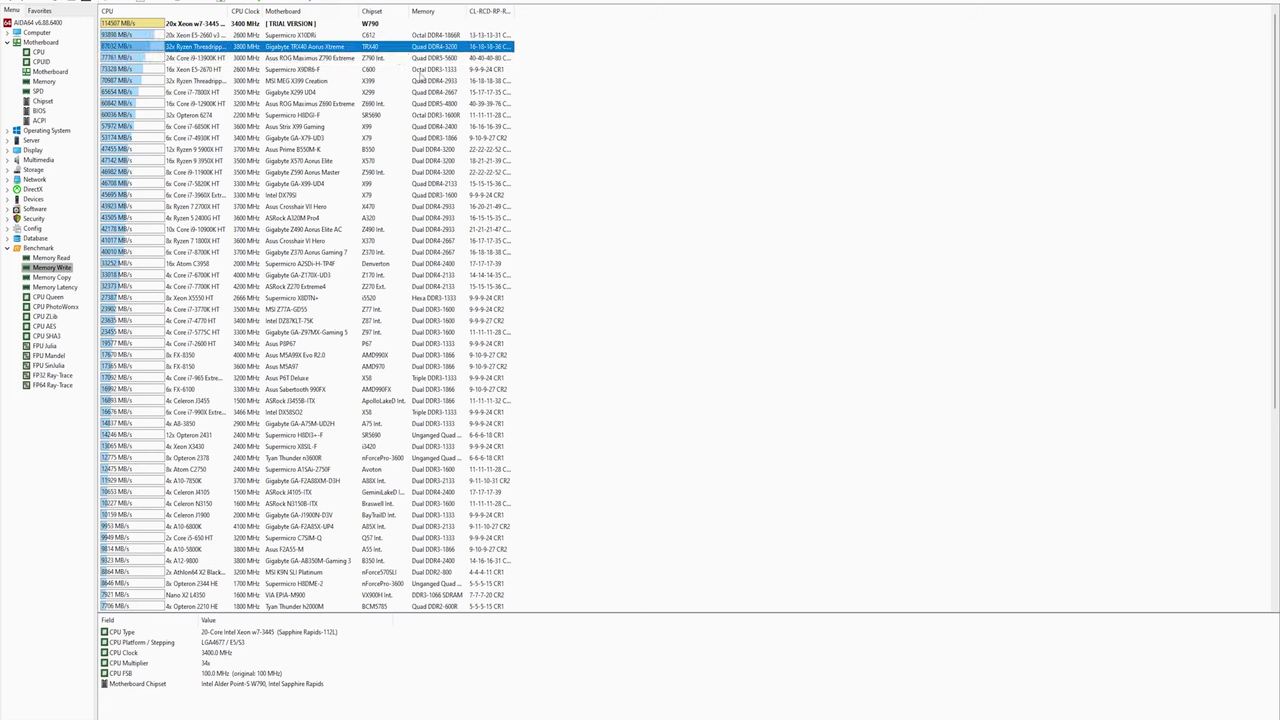
left_click(414, 70)
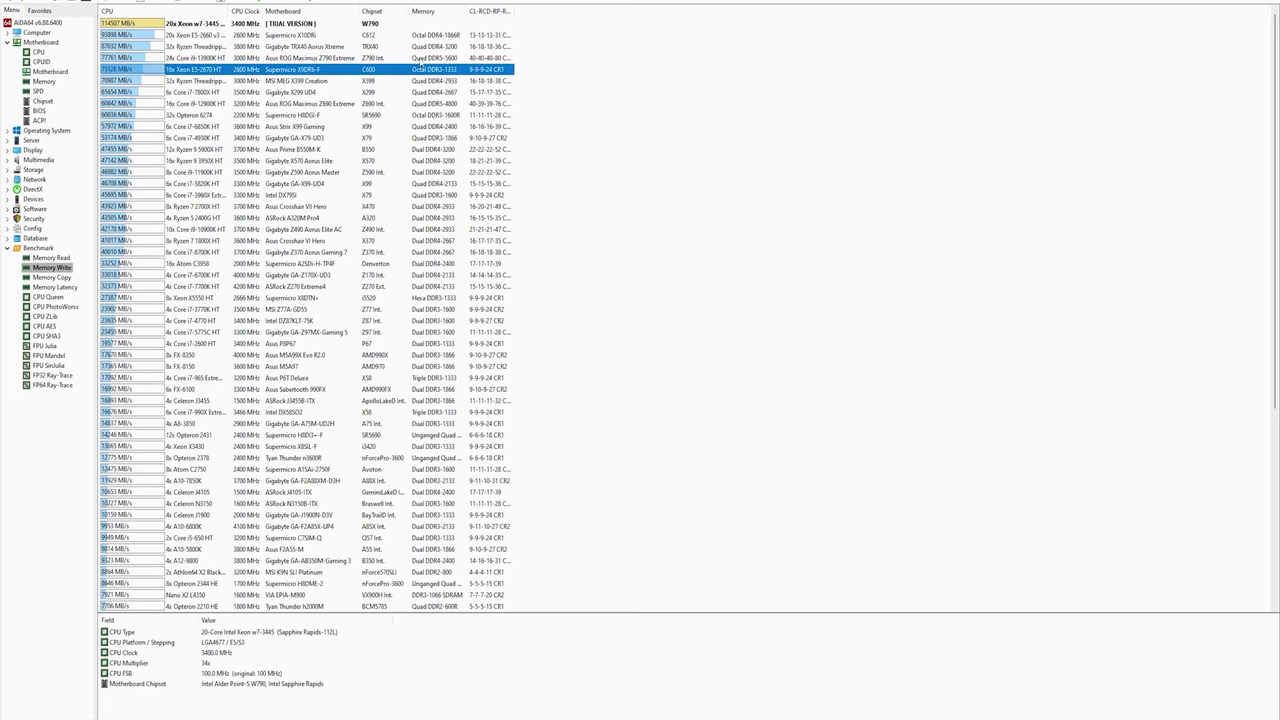
left_click(421, 58)
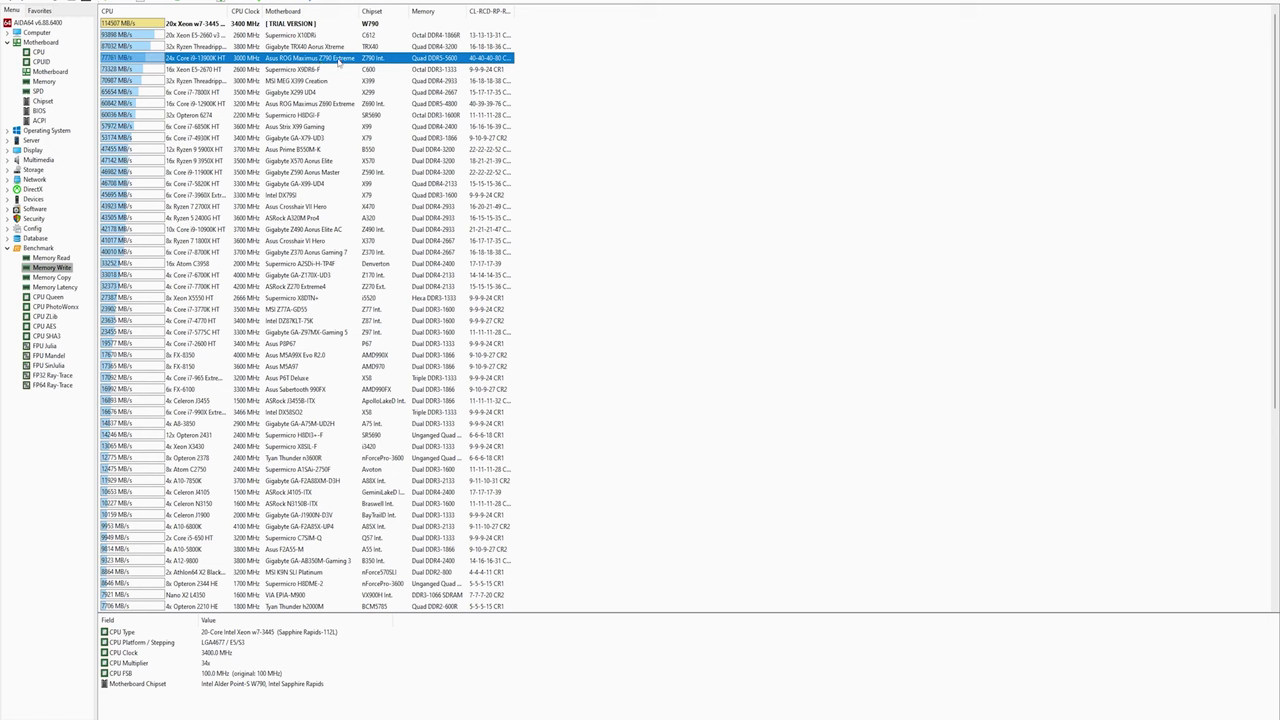
key("Up")
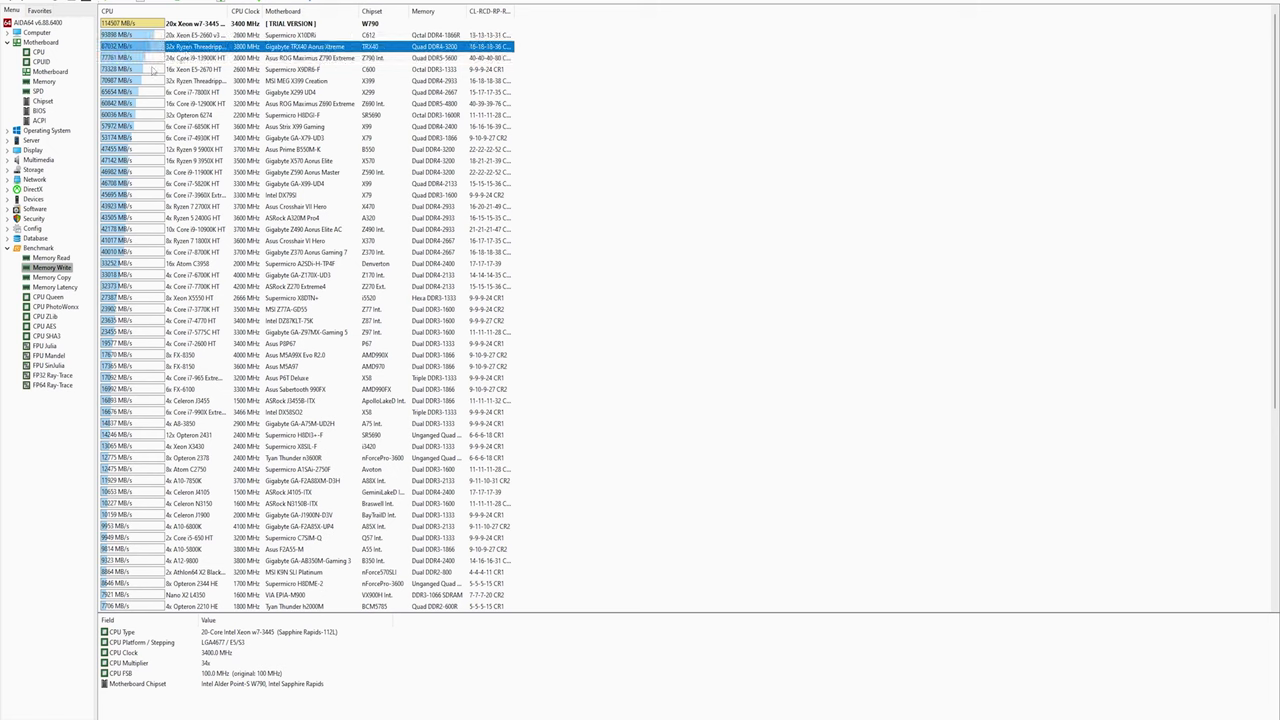
key("Down")
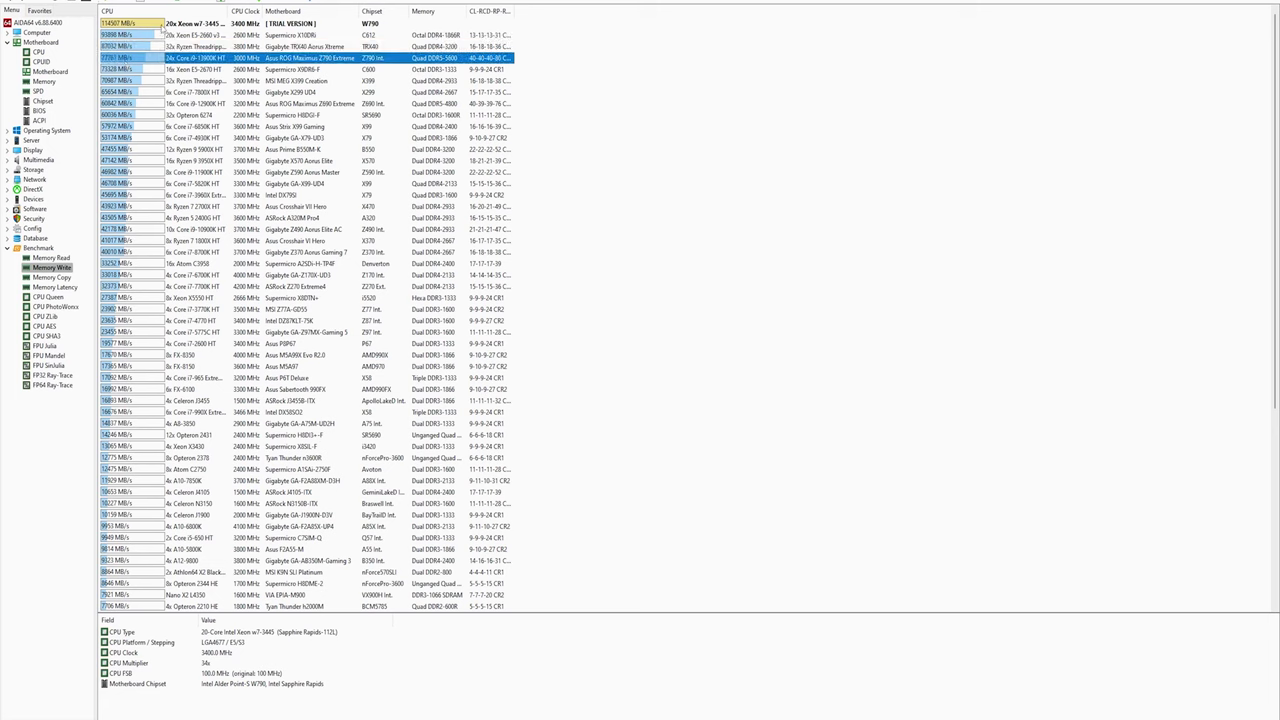
Examine the Xeon E5-2660 v3 and Ryzen Threadripper 3970X entries in the Memory Copy benchmark results
left_click(58, 279)
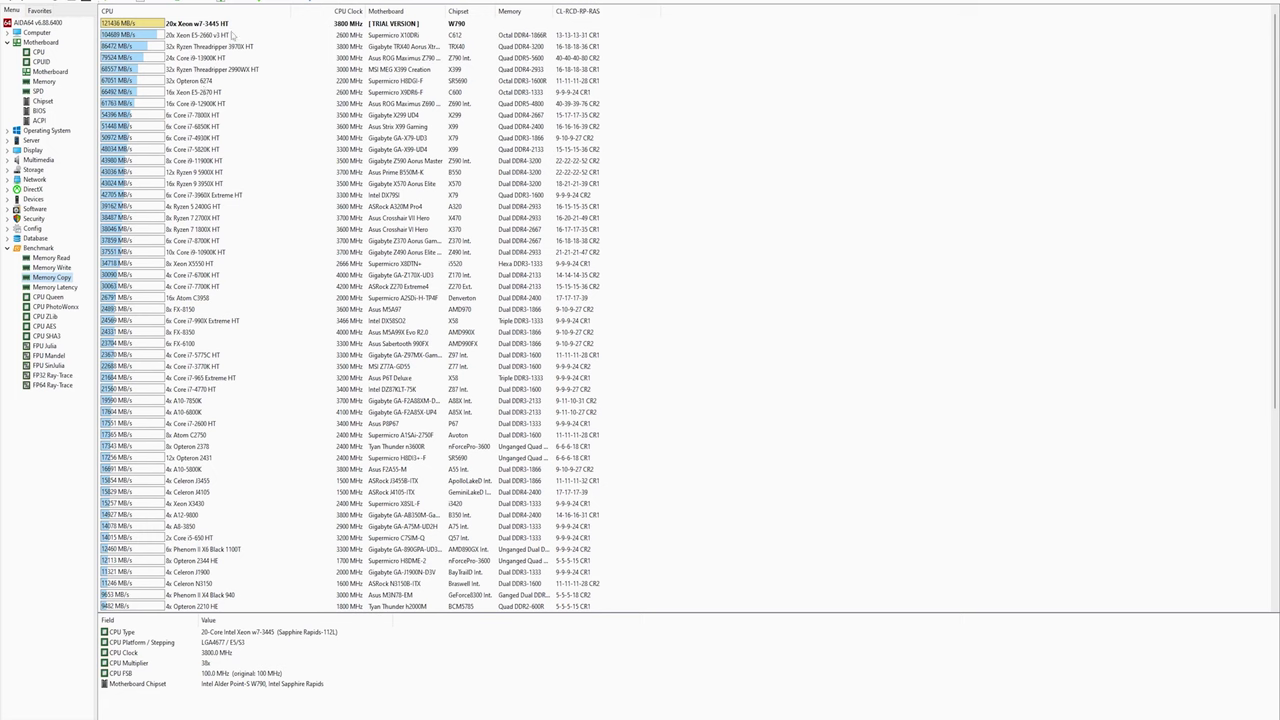
left_click(514, 38)
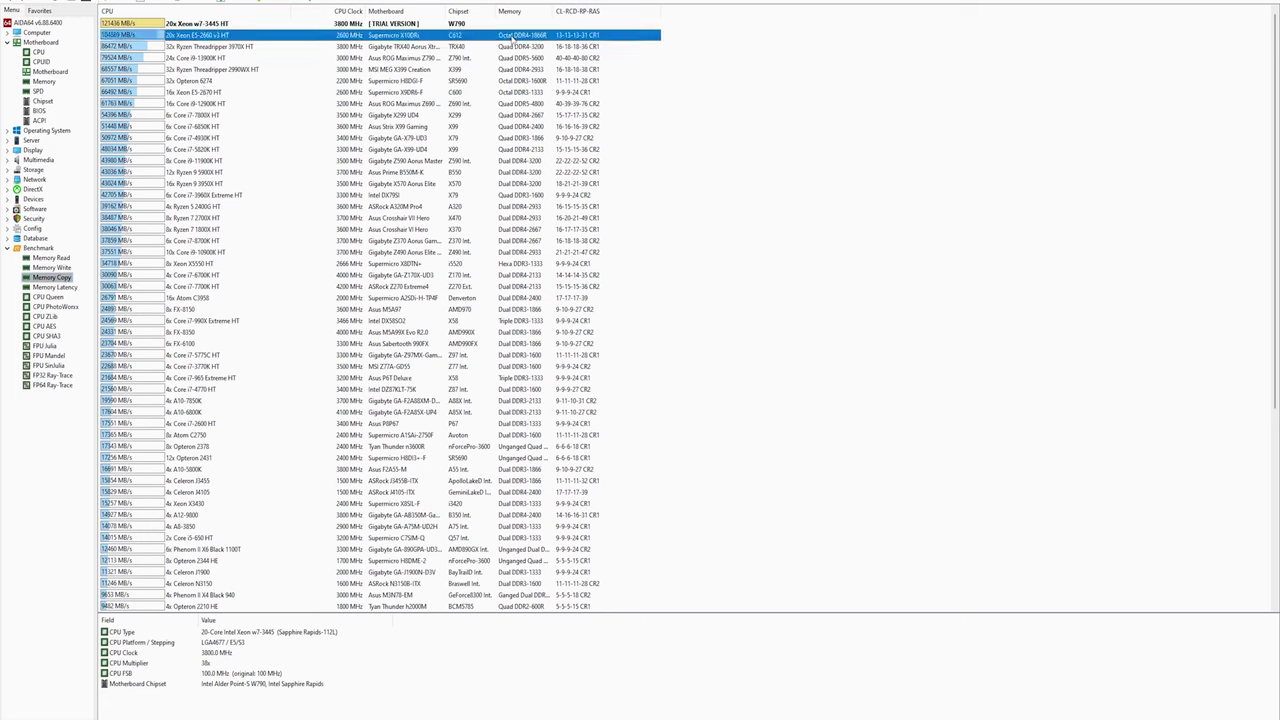
left_click(305, 48)
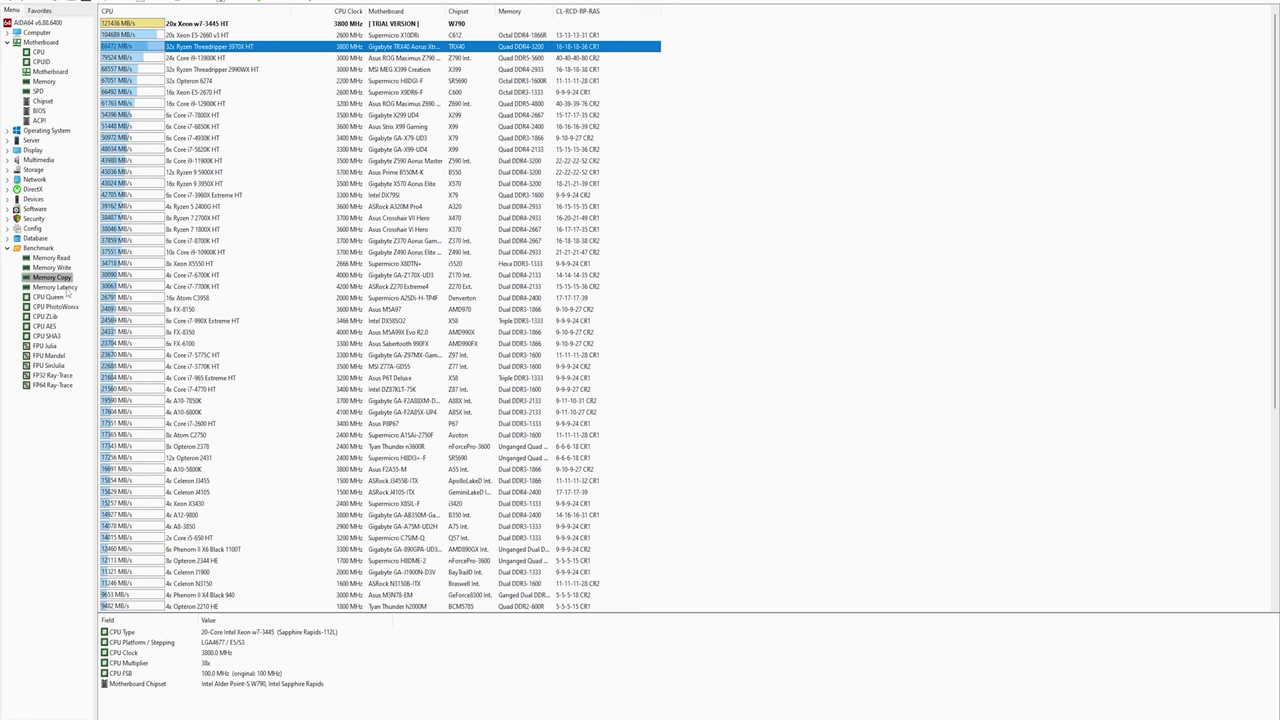
Examine the Xeon w7-3445 entry in the Memory Latency benchmark results
left_click(67, 288)
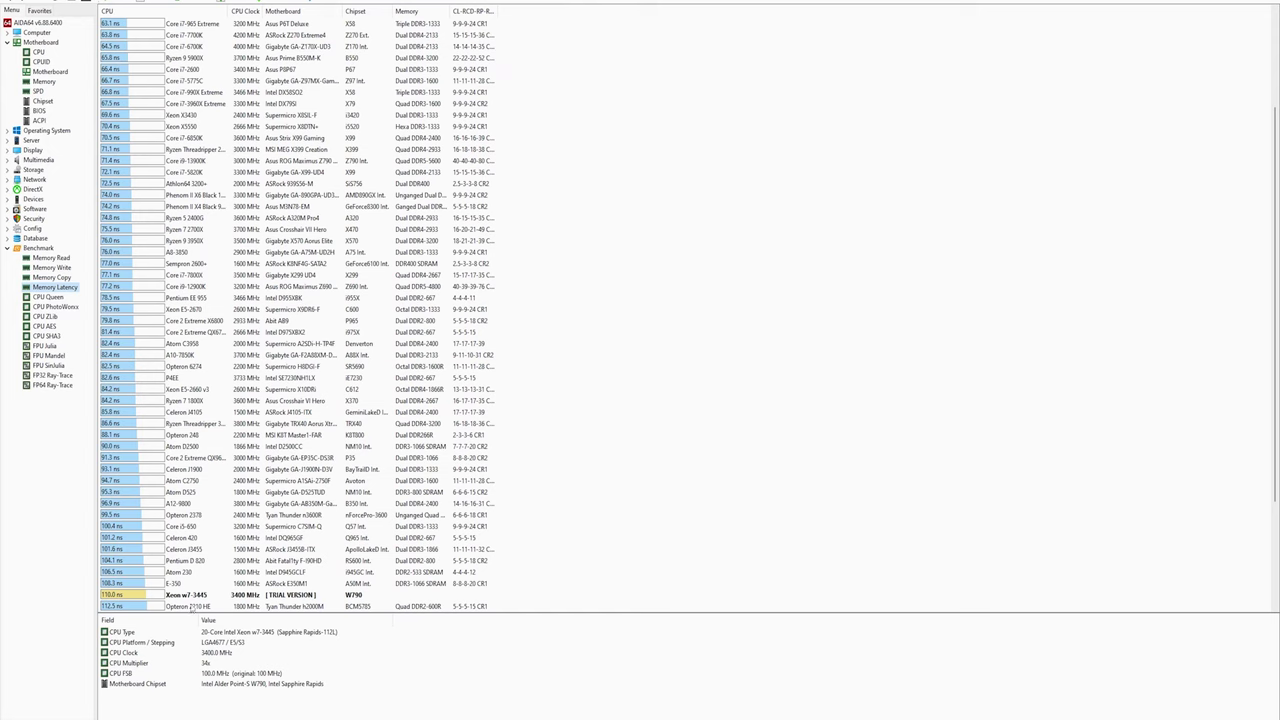
left_click(127, 597)
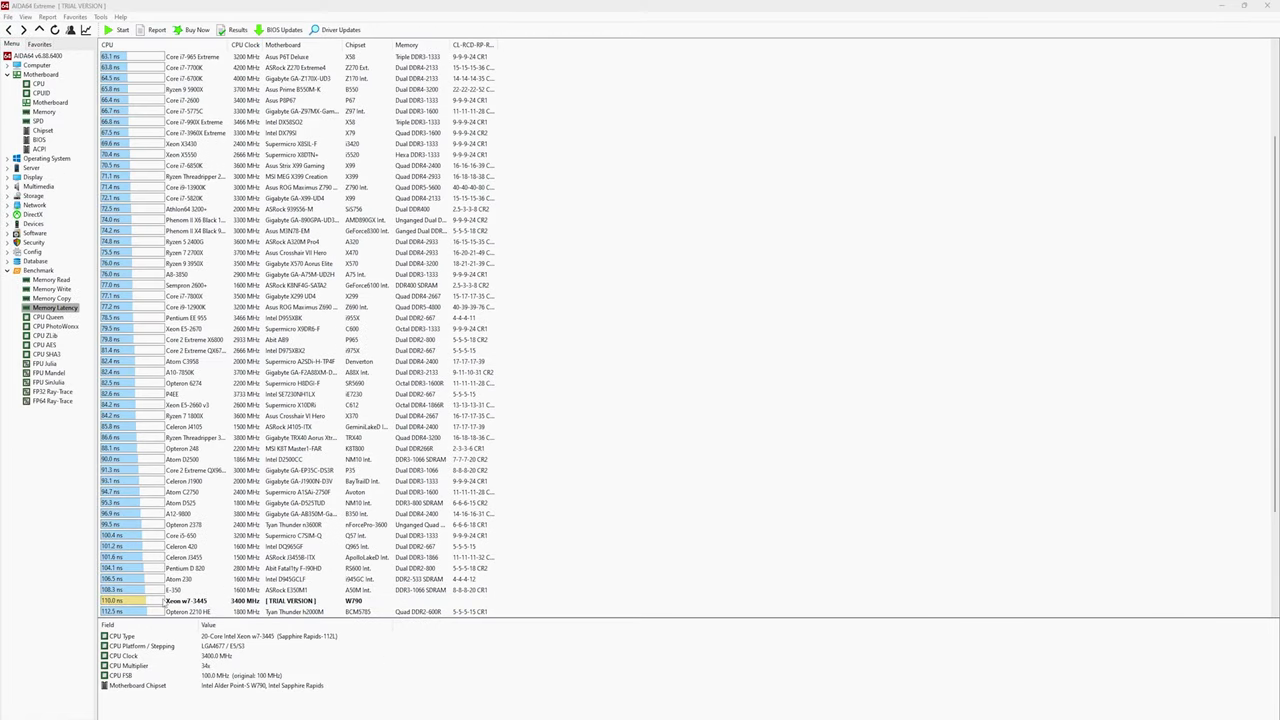
left_click(165, 602)
Reposition the CPU-Z window and view its memory timings and the SPD details for Slot #1
left_click_drag(519, 524, 603, 393)
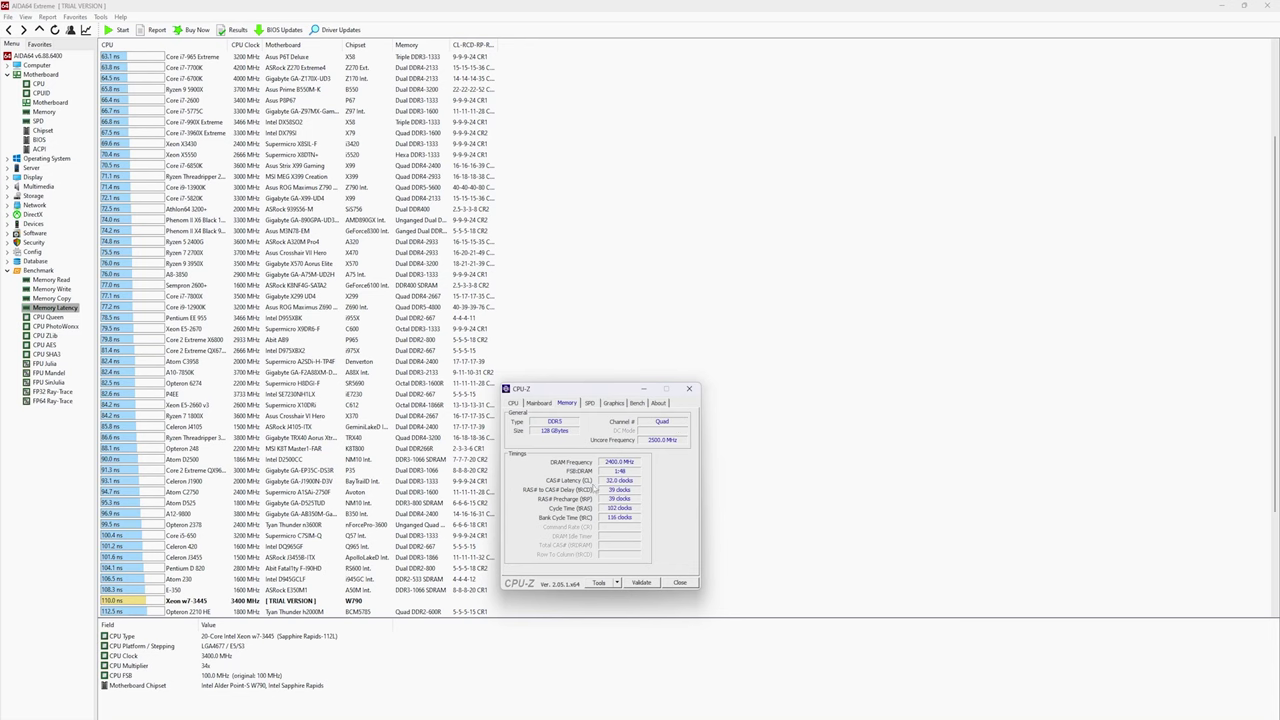
left_click(590, 403)
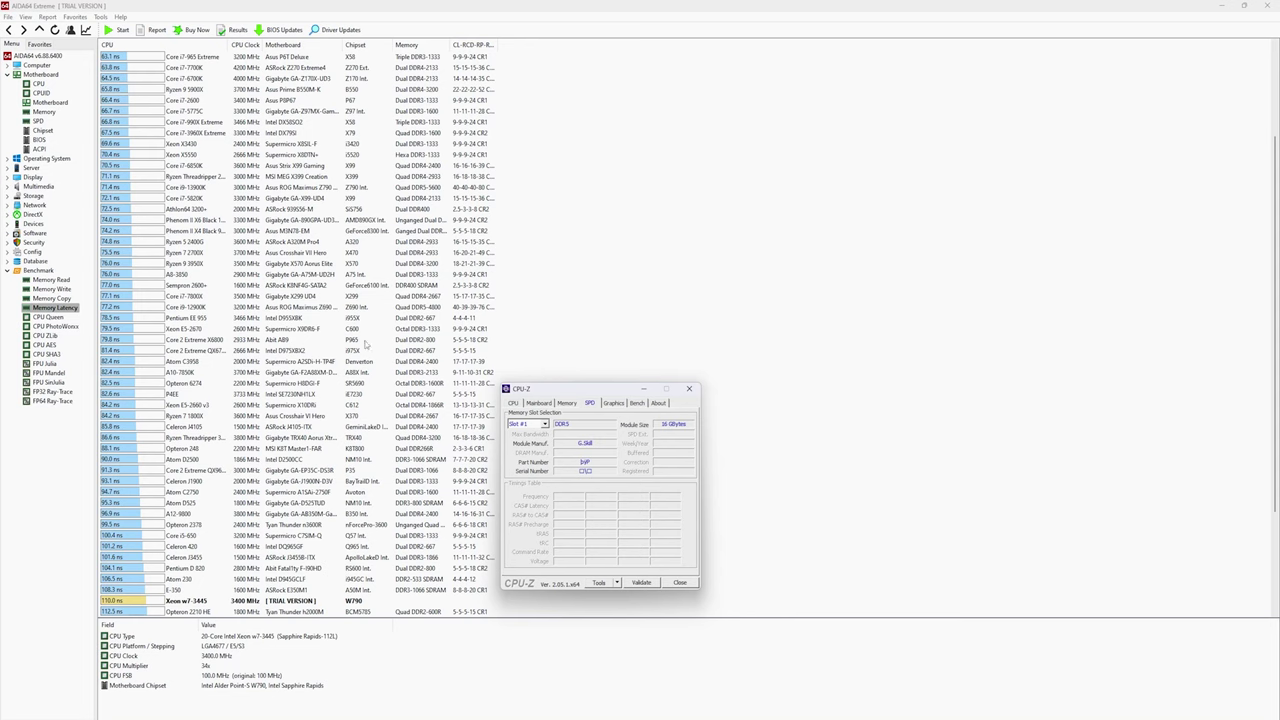
Run AIDA64's Cache & Memory Benchmark for memory and all cache levels, and move its window near the centre of the screen
left_click(165, 18)
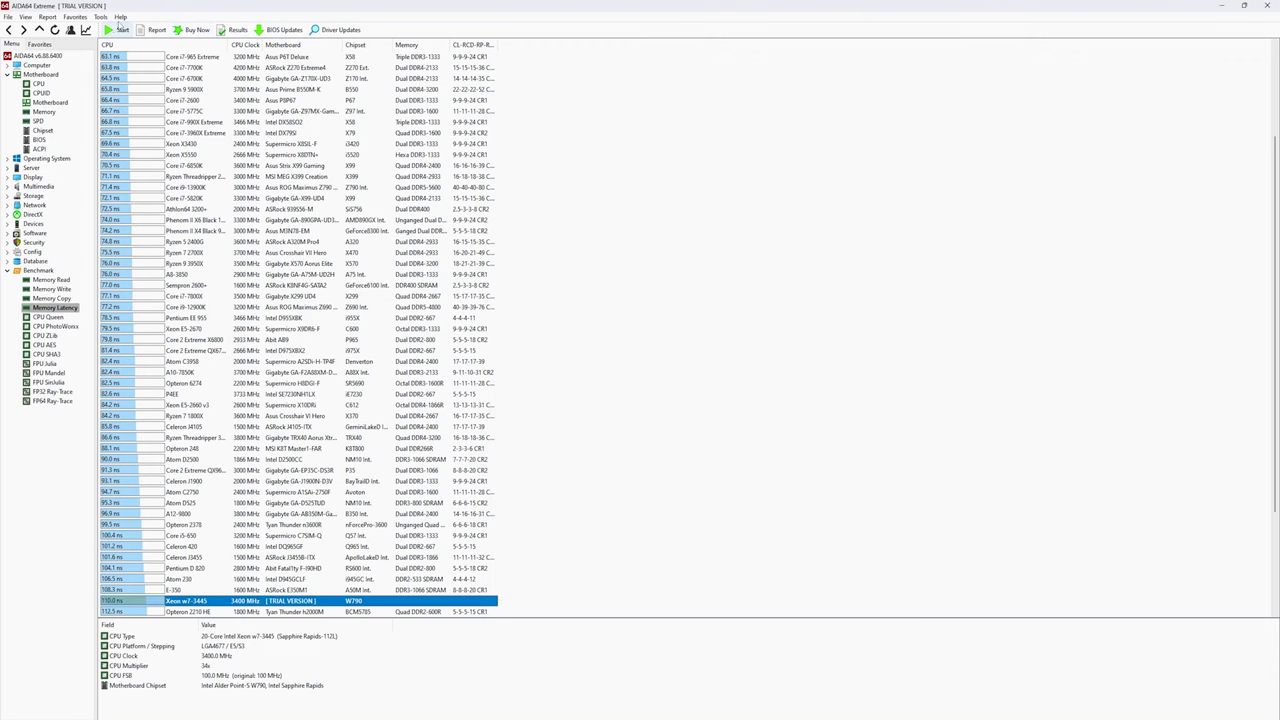
left_click(101, 17)
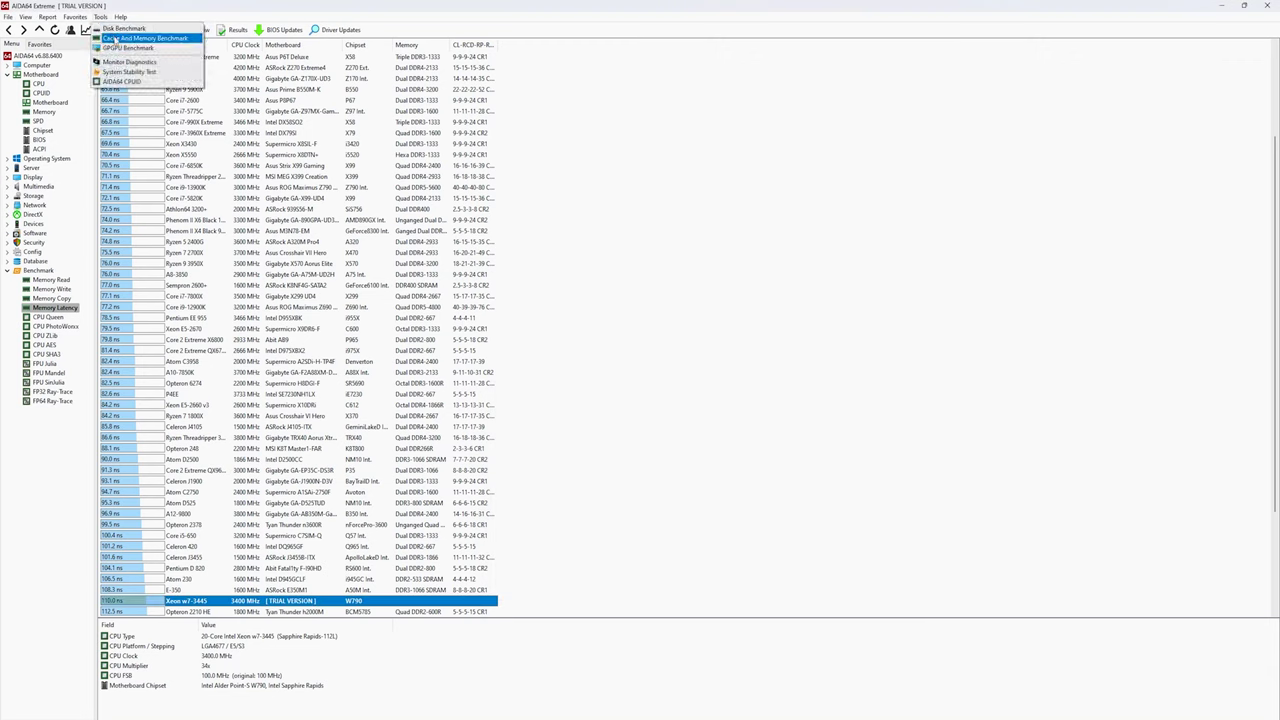
left_click(116, 39)
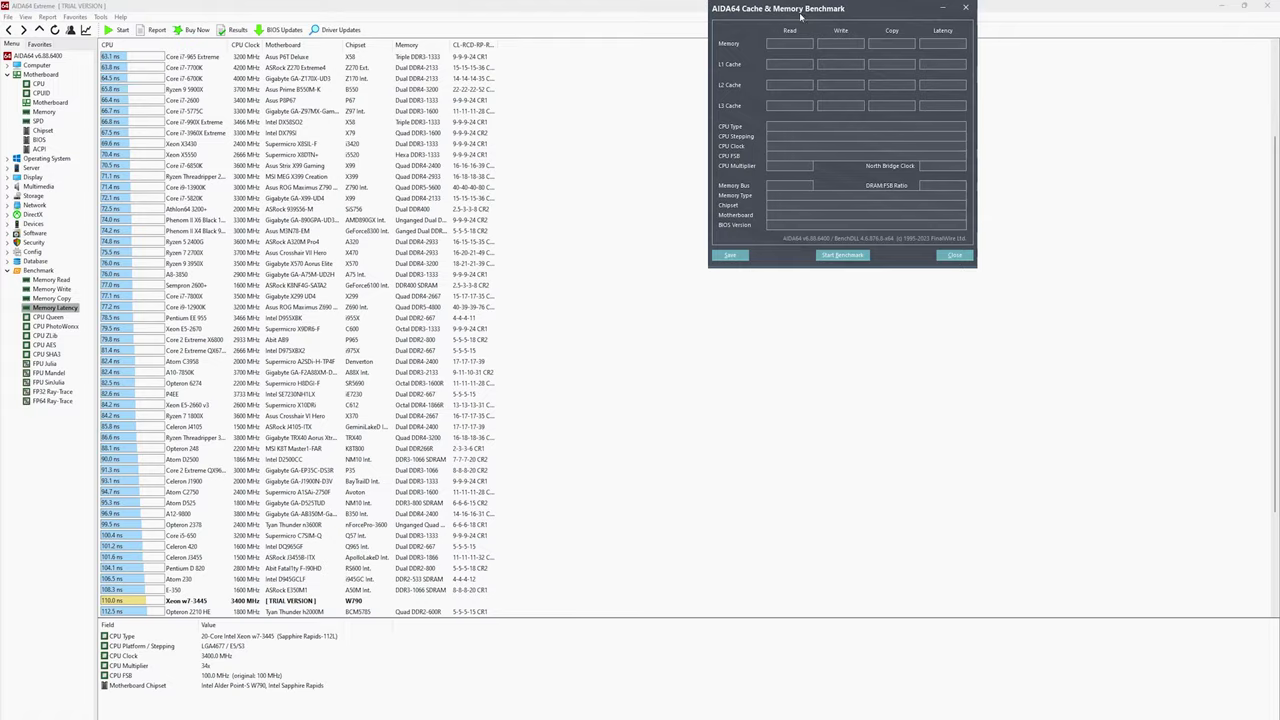
left_click_drag(800, 16, 517, 344)
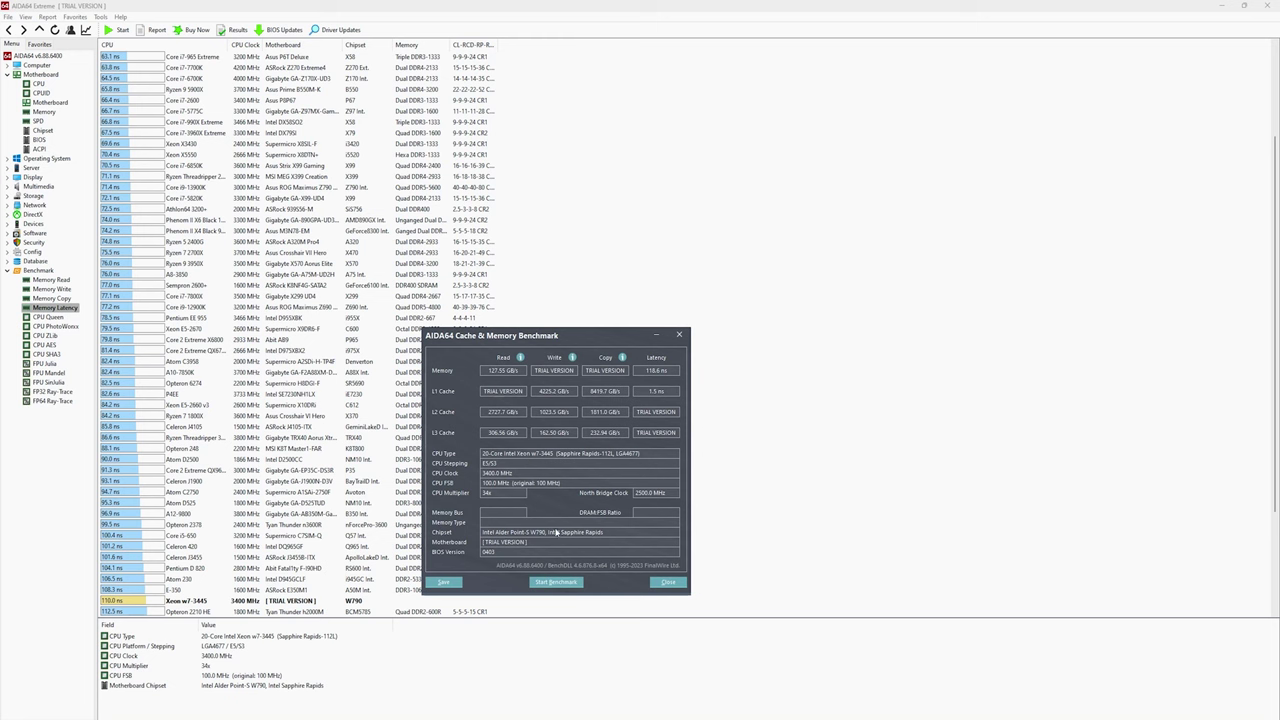
left_click_drag(556, 532, 653, 470)
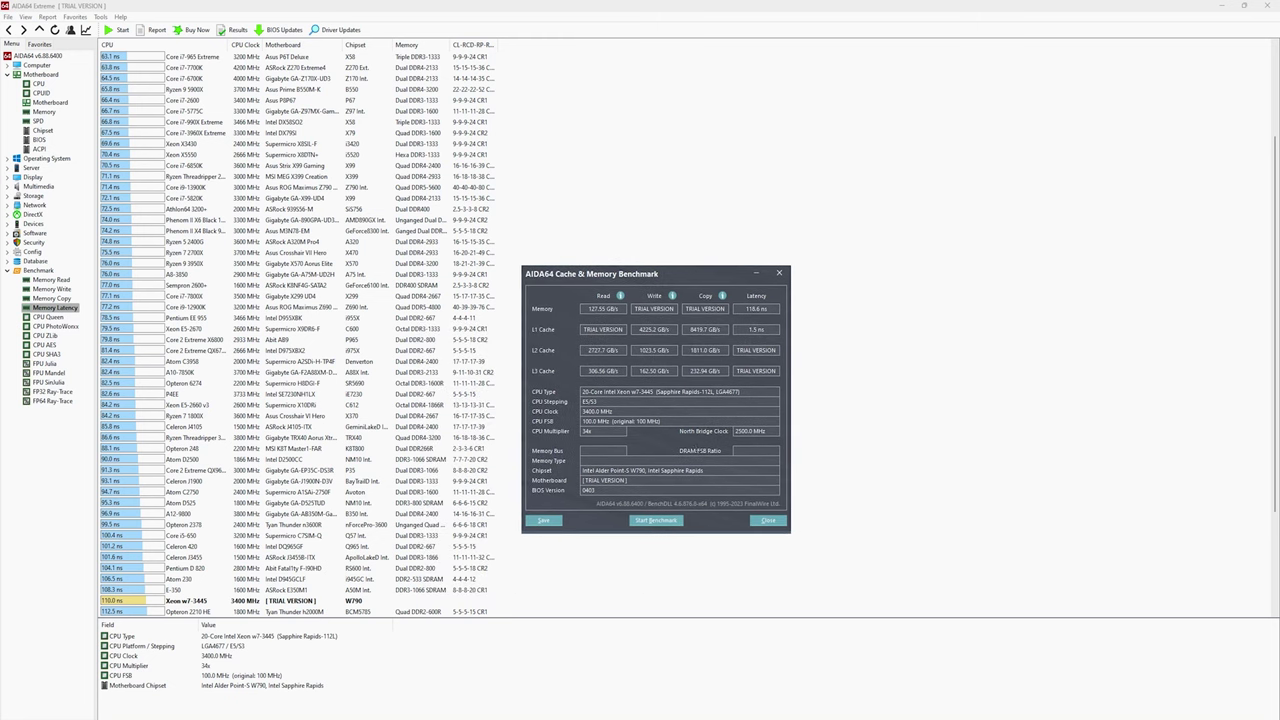